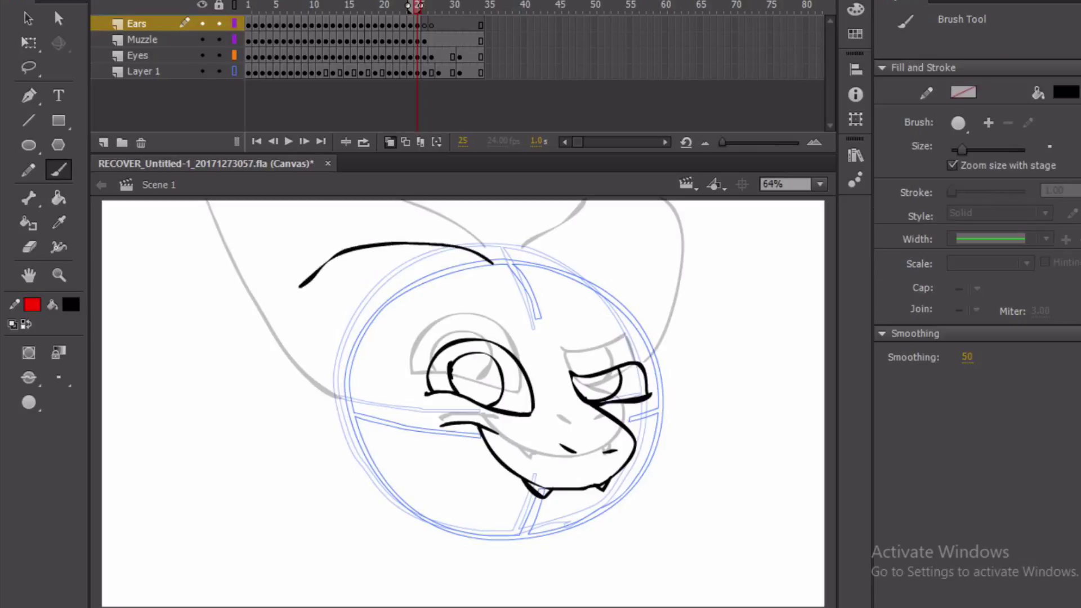
- Brush both ear outlines flaring outward from the head on frame 25 of the Ears layer and move to frame 26
mouse_move(494, 264)
mouse_down()
mouse_move(402, 229)
mouse_move(219, 271)
mouse_up()
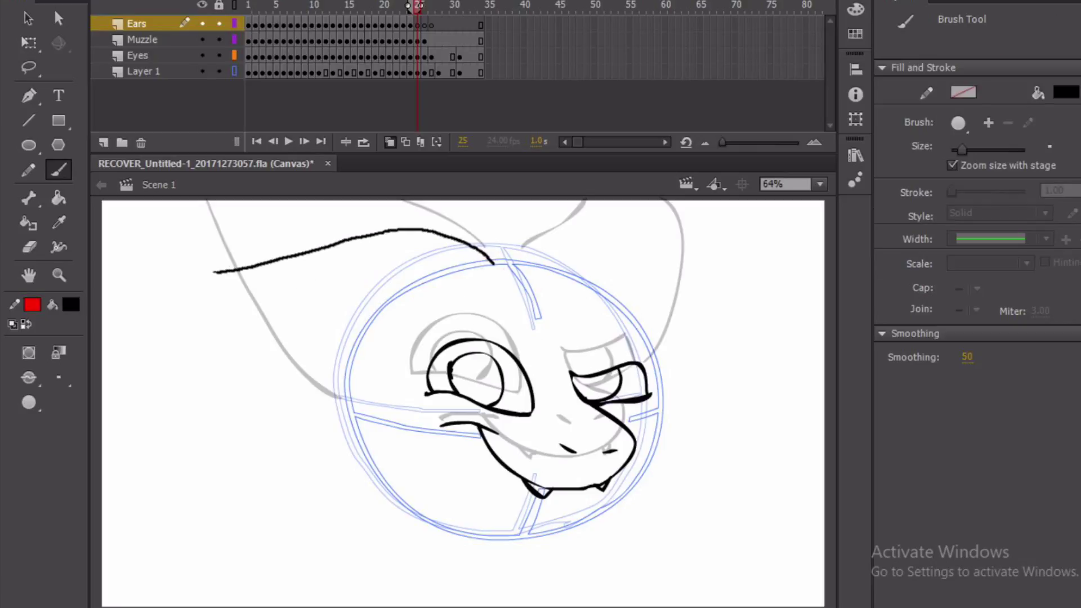
mouse_move(170, 317)
mouse_down()
mouse_move(240, 380)
mouse_move(358, 413)
mouse_up()
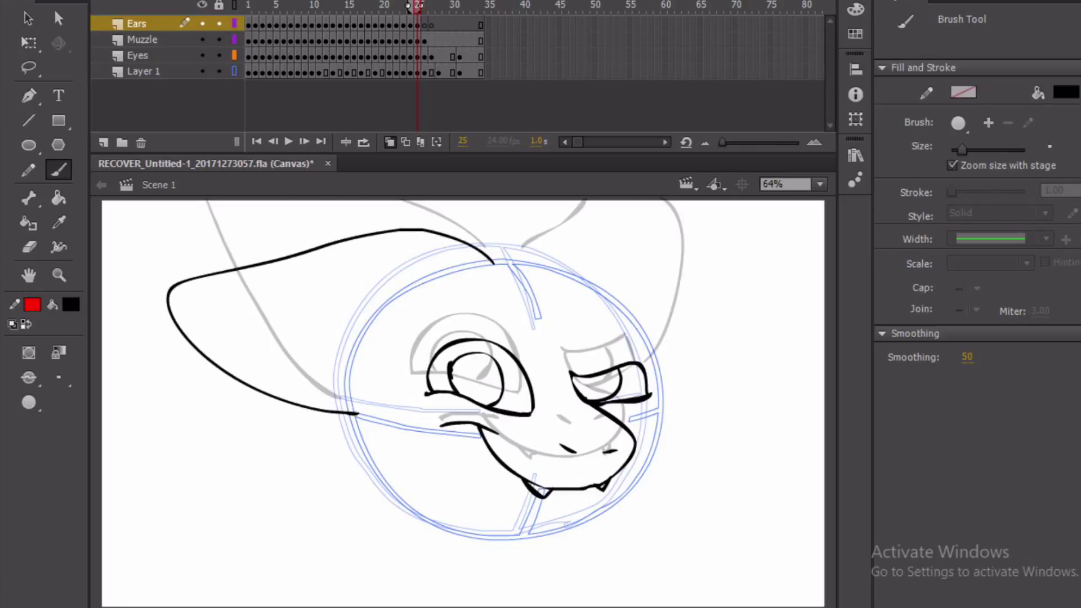
mouse_move(536, 265)
mouse_down()
mouse_move(567, 246)
mouse_move(638, 245)
mouse_up()
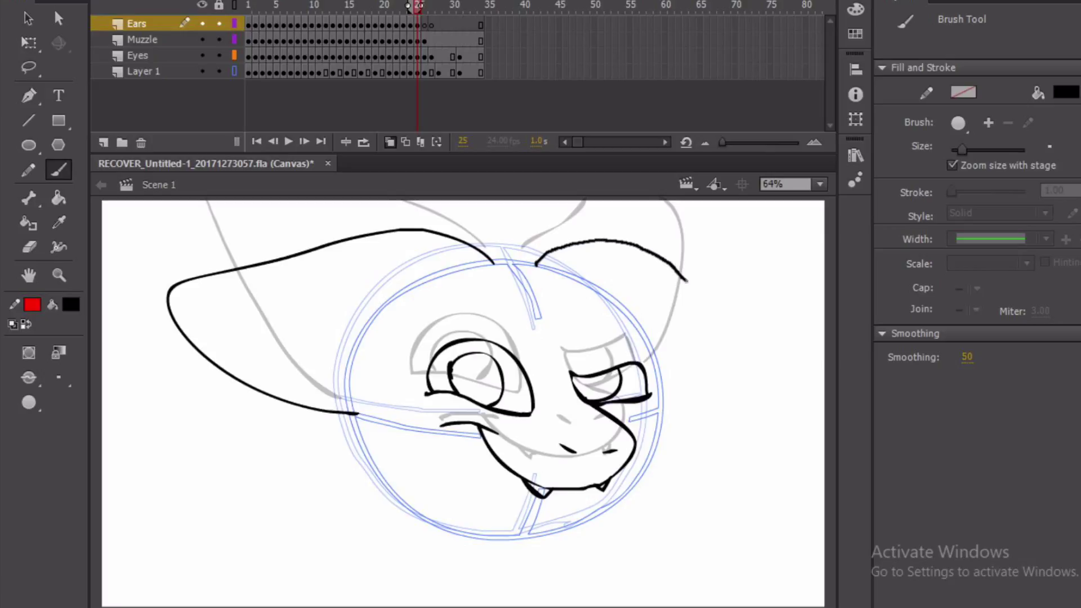
mouse_move(722, 367)
mouse_down()
mouse_move(688, 404)
mouse_move(656, 417)
mouse_up()
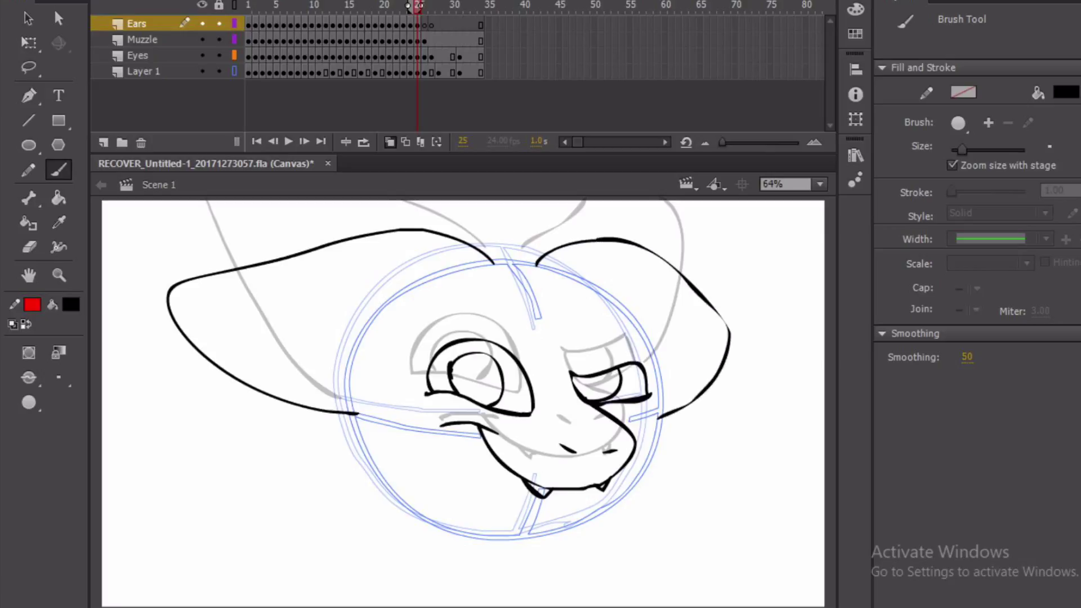
click(333, 7)
mouse_move(332, 6)
mouse_down()
mouse_move(253, 6)
mouse_move(424, 7)
mouse_up()
mouse_move(498, 263)
mouse_down()
mouse_move(467, 242)
mouse_move(383, 246)
mouse_move(202, 350)
mouse_up()
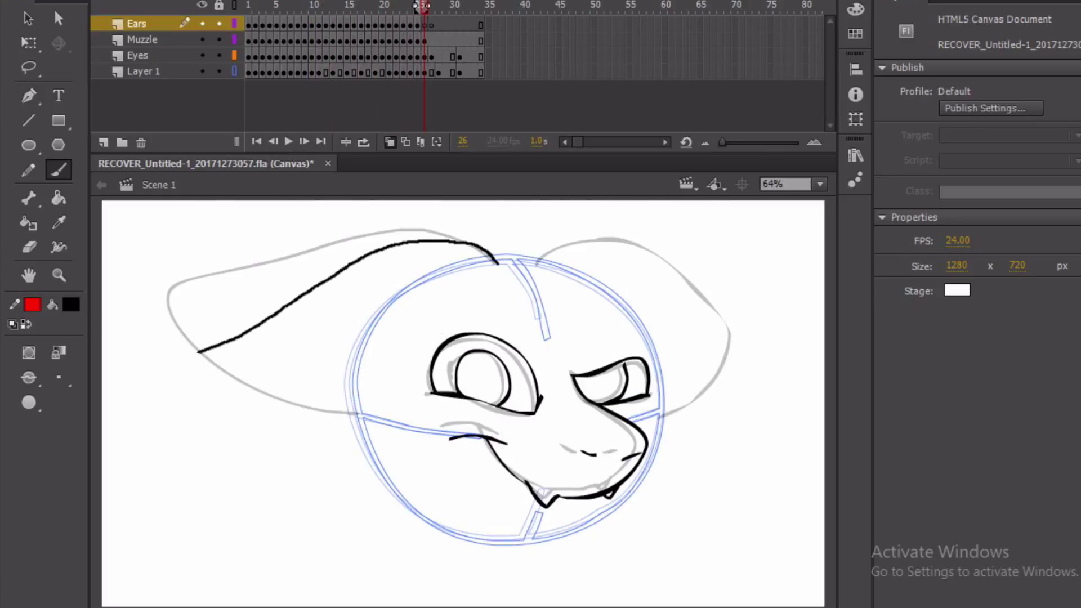
mouse_move(190, 404)
mouse_down()
mouse_move(322, 423)
mouse_move(363, 414)
mouse_up()
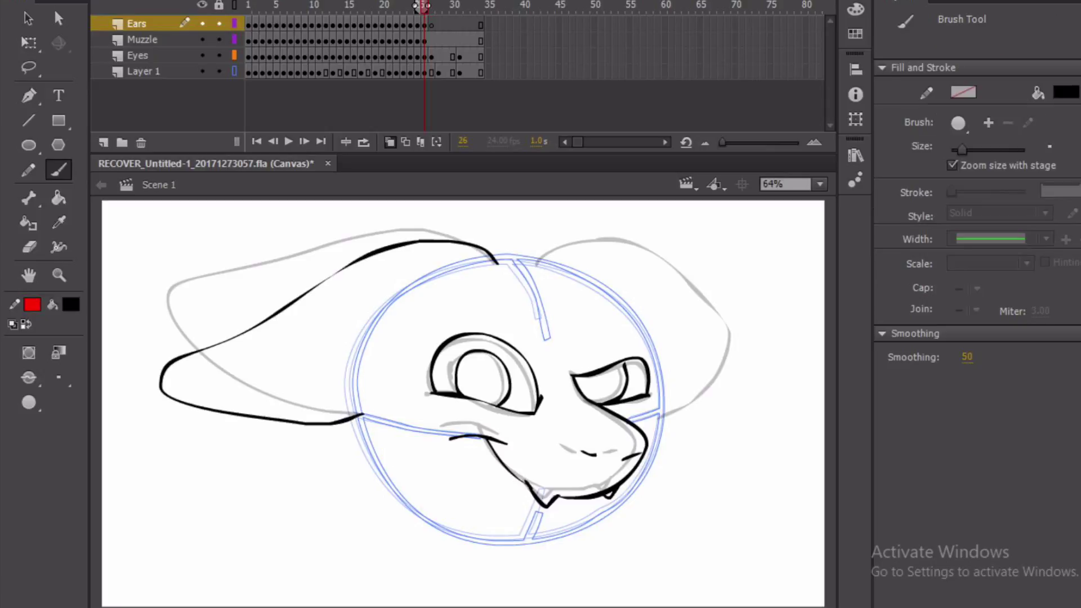
key(ctrl+z)
- Draw both ears drooping down beside the head on frame 26 of the Ears layer
mouse_move(498, 261)
mouse_down()
mouse_move(394, 238)
mouse_move(281, 314)
mouse_move(206, 416)
mouse_up()
mouse_move(220, 478)
mouse_down()
mouse_move(266, 490)
mouse_move(332, 478)
mouse_move(373, 455)
mouse_up()
mouse_move(544, 256)
mouse_down()
mouse_move(572, 245)
mouse_move(601, 249)
mouse_move(673, 318)
mouse_move(722, 435)
mouse_move(707, 452)
mouse_move(653, 459)
mouse_up()
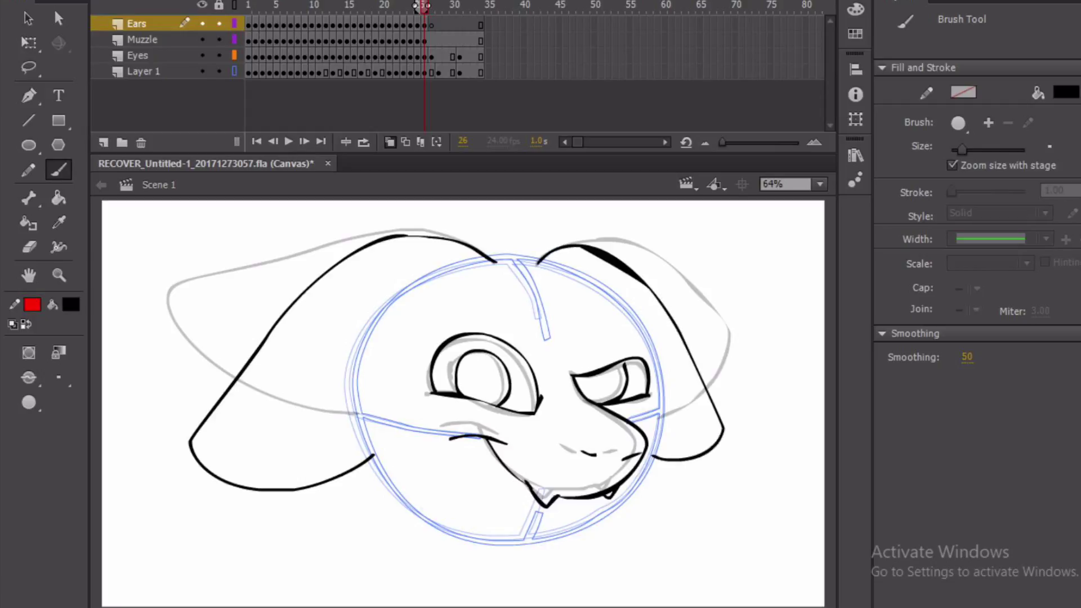
- Extend the onion skin back to frame 25 and draw both drooping ears slightly lower on frame 27
key(.)
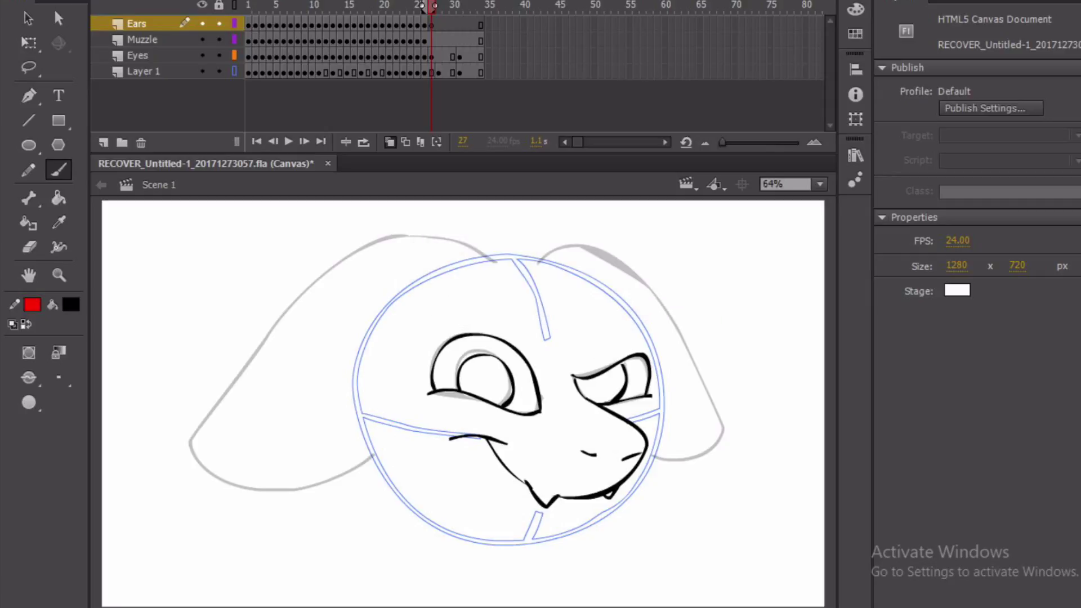
drag(421, 5, 417, 7)
mouse_move(498, 263)
mouse_down()
mouse_move(408, 241)
mouse_move(320, 301)
mouse_move(194, 459)
mouse_move(232, 498)
mouse_move(349, 474)
mouse_move(372, 452)
mouse_up()
mouse_move(549, 258)
mouse_down()
mouse_move(586, 254)
mouse_move(652, 303)
mouse_move(711, 425)
mouse_up()
drag(708, 464, 649, 465)
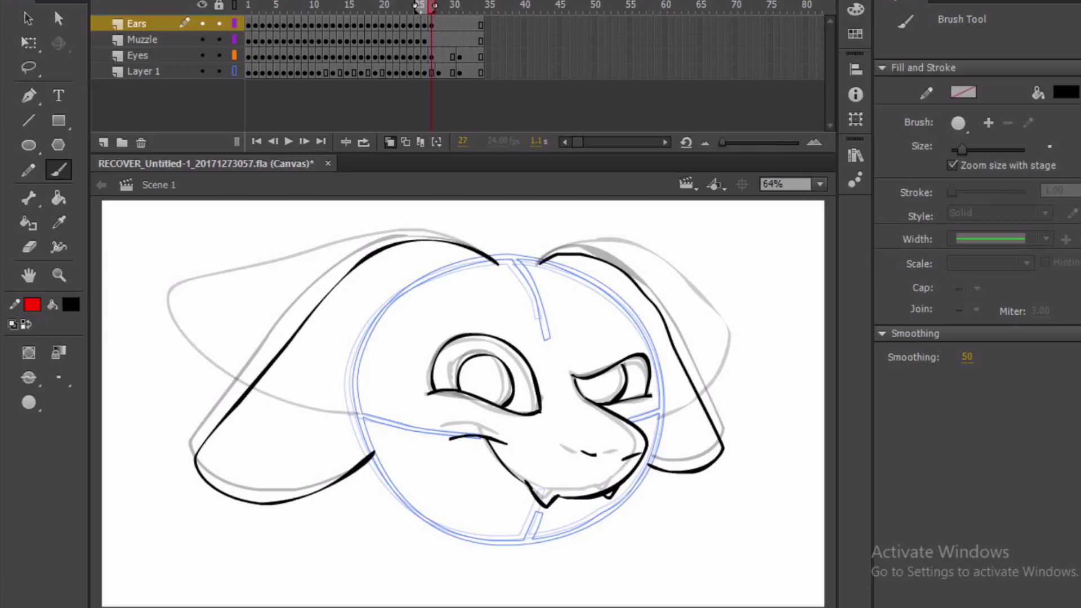
- Insert a blank keyframe at frame 28 and draw both drooping ears slightly higher than in the previous frame
key(.)
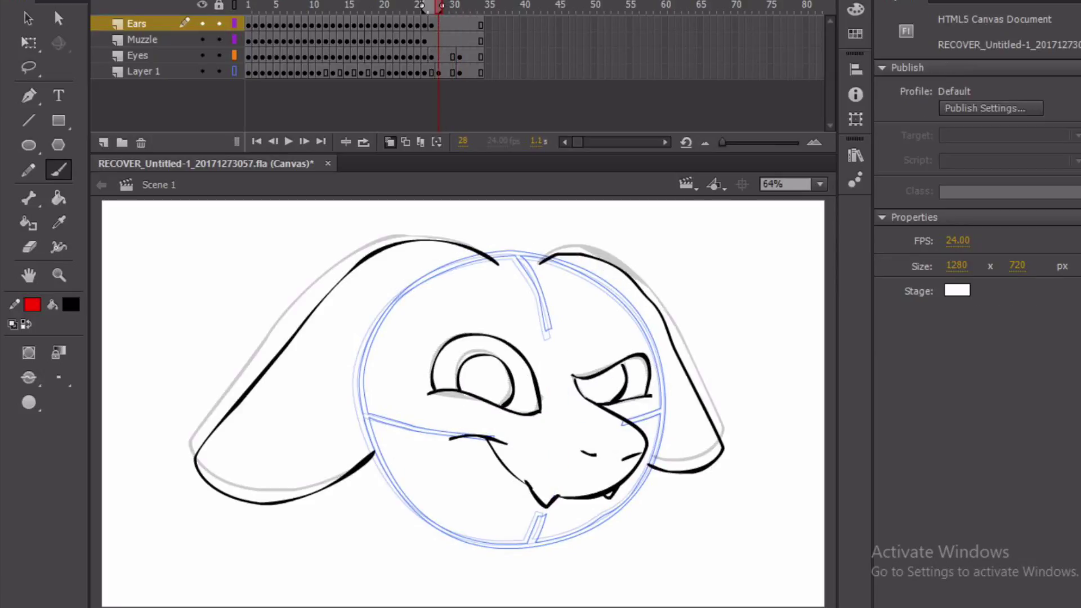
key(F7)
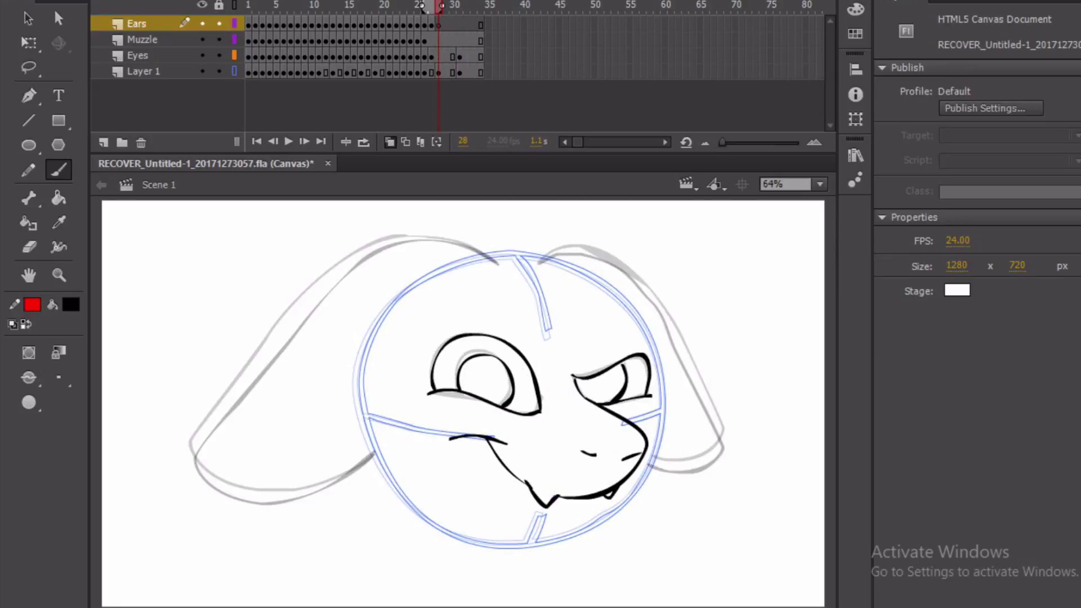
mouse_move(446, 237)
mouse_down()
mouse_move(384, 245)
mouse_move(346, 265)
mouse_move(192, 448)
mouse_move(207, 479)
mouse_move(241, 491)
mouse_move(331, 482)
mouse_move(377, 449)
mouse_up()
mouse_move(544, 261)
mouse_down()
mouse_move(575, 250)
mouse_move(642, 287)
mouse_move(726, 432)
mouse_move(695, 463)
mouse_move(653, 464)
mouse_up()
- Insert a blank keyframe at frame 29 and draw both ears drooping with the tips lifted slightly outward
key(period)
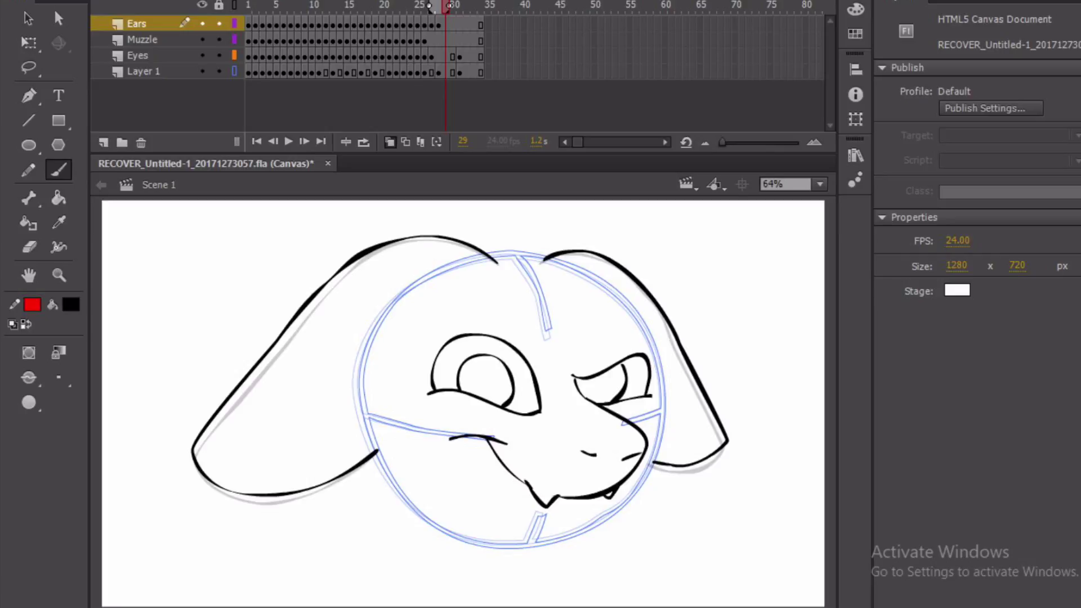
key(F7)
mouse_move(477, 249)
mouse_down()
mouse_move(392, 240)
mouse_move(341, 265)
mouse_move(223, 379)
mouse_up()
mouse_move(189, 420)
mouse_down()
mouse_move(229, 458)
mouse_move(317, 466)
mouse_move(376, 449)
mouse_up()
mouse_move(543, 259)
mouse_down()
mouse_move(613, 255)
mouse_move(732, 399)
mouse_move(687, 453)
mouse_move(656, 453)
mouse_up()
- Try drawing both ears raised and spread wide on a blank keyframe at frame 30
key(F7)
mouse_move(498, 264)
mouse_down()
mouse_move(460, 238)
mouse_move(369, 237)
mouse_move(173, 261)
mouse_move(241, 398)
mouse_move(371, 433)
mouse_up()
drag(549, 258, 688, 251)
mouse_move(764, 282)
mouse_down()
mouse_move(716, 377)
mouse_move(660, 448)
mouse_up()
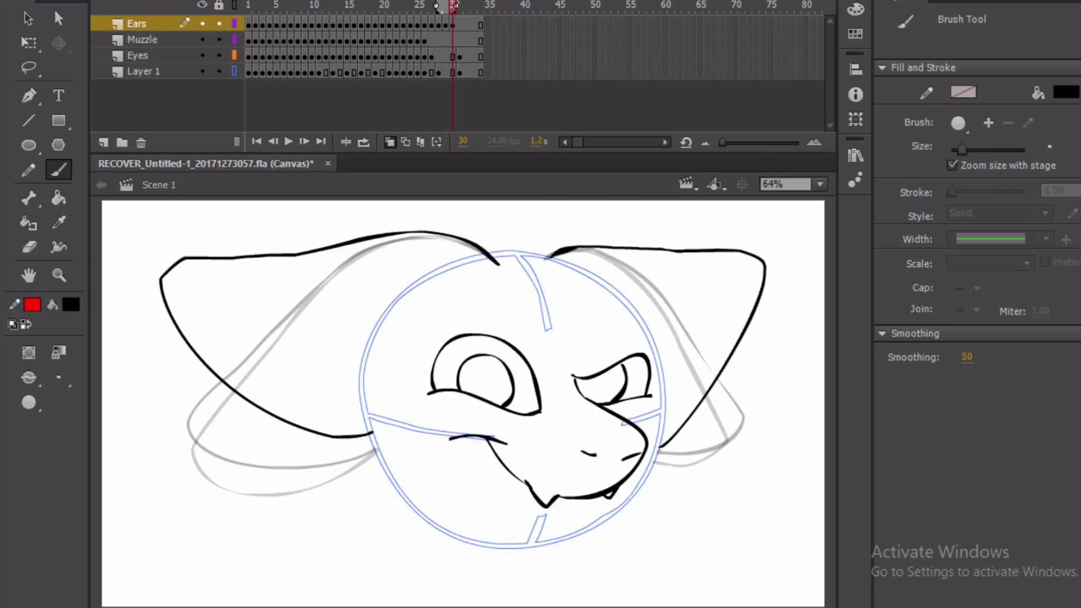
mouse_move(437, 7)
mouse_down()
mouse_move(248, 7)
mouse_move(453, 6)
mouse_up()
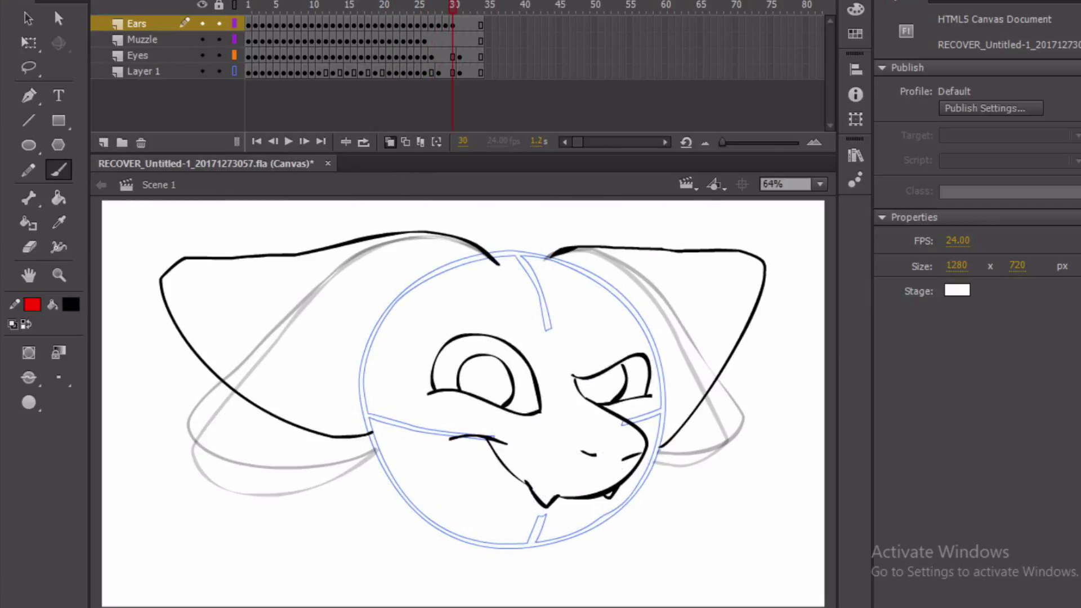
- Hide Layer 1 and erase both raised ears on frame 30
key(e)
click(201, 71)
mouse_move(498, 262)
mouse_down()
mouse_move(279, 248)
mouse_move(191, 351)
mouse_move(375, 436)
mouse_up()
mouse_move(545, 257)
mouse_down()
mouse_move(588, 247)
mouse_move(754, 258)
mouse_move(757, 322)
mouse_move(664, 445)
mouse_up()
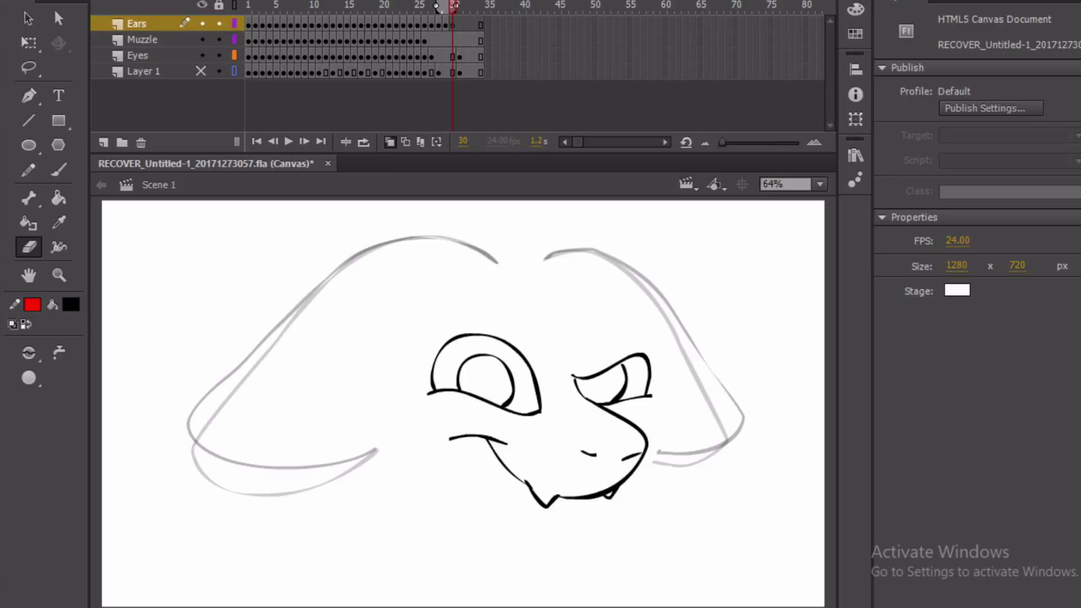
- Redraw both ears on frame 30 in a lower, drooping pose and show Layer 1 again
key(b)
mouse_move(498, 266)
mouse_down()
mouse_move(433, 233)
mouse_move(370, 242)
mouse_move(179, 382)
mouse_move(178, 404)
mouse_move(205, 445)
mouse_move(266, 459)
mouse_move(384, 443)
mouse_up()
click(200, 71)
mouse_move(544, 257)
mouse_down()
mouse_move(624, 260)
mouse_move(740, 378)
mouse_move(660, 450)
mouse_up()
- Insert a blank keyframe at frame 31 and draw both ears swinging outward with the tips near eye level
key(period)
key(F7)
mouse_move(499, 263)
mouse_down()
mouse_move(445, 239)
mouse_move(366, 240)
mouse_move(189, 307)
mouse_up()
mouse_move(165, 343)
mouse_down()
mouse_move(181, 387)
mouse_move(218, 422)
mouse_move(383, 429)
mouse_up()
mouse_move(547, 257)
mouse_down()
mouse_move(634, 256)
mouse_move(698, 296)
mouse_up()
mouse_move(769, 338)
mouse_down()
mouse_move(732, 387)
mouse_move(663, 423)
mouse_up()
- Insert a blank keyframe at frame 32 and draw both ears raised wide with the tips near the top of the head
drag(445, 7, 453, 6)
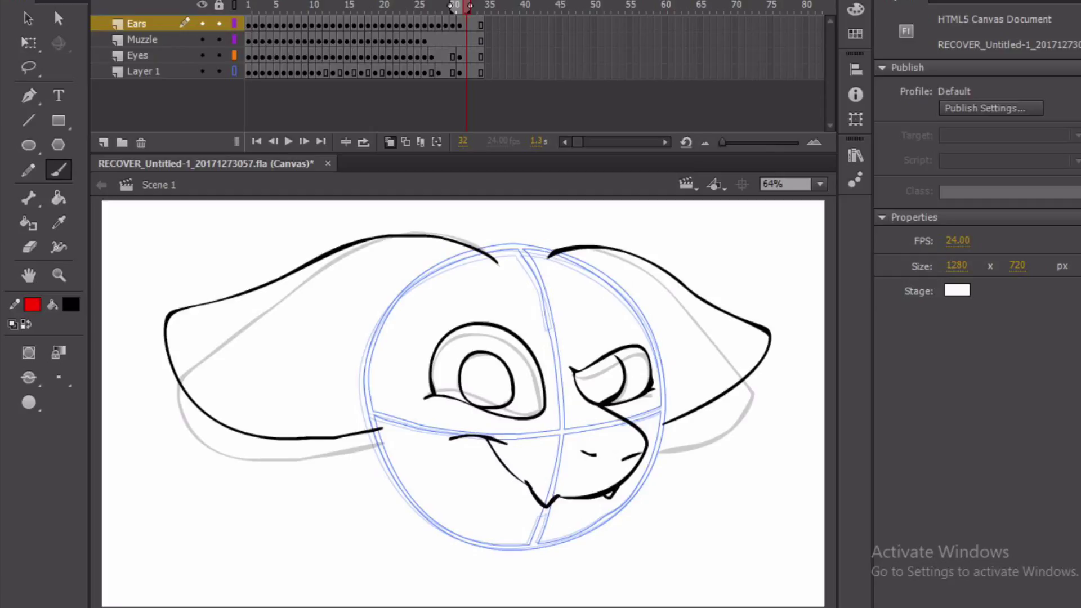
key(F7)
mouse_move(498, 263)
mouse_down()
mouse_move(416, 233)
mouse_move(304, 239)
mouse_move(213, 224)
mouse_move(206, 315)
mouse_move(378, 427)
mouse_up()
mouse_move(547, 256)
mouse_down()
mouse_move(621, 244)
mouse_move(778, 260)
mouse_move(759, 330)
mouse_move(665, 423)
mouse_up()
- Insert a blank keyframe at frame 33 and draw both raised ears following the onion-skinned pose
mouse_move(466, 6)
mouse_down()
mouse_move(353, 5)
mouse_move(474, 7)
mouse_up()
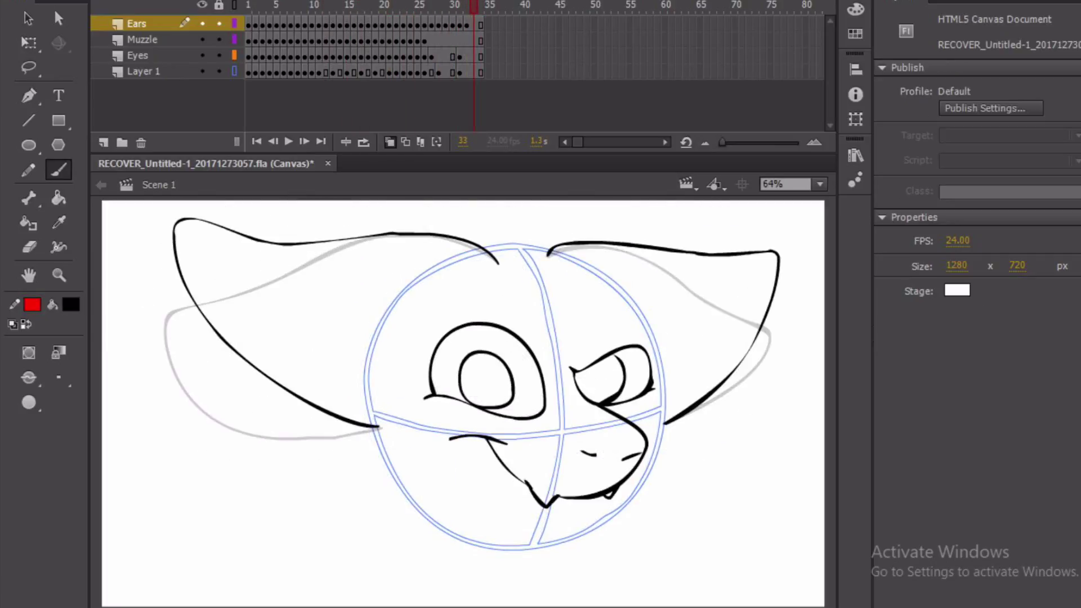
key(F7)
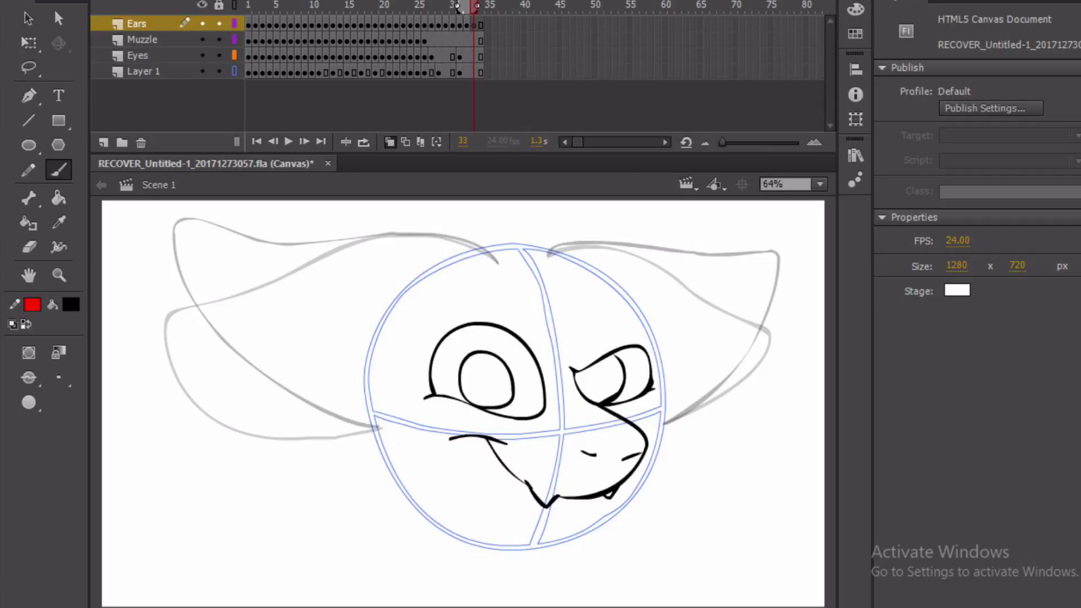
mouse_move(483, 249)
mouse_down()
mouse_move(446, 233)
mouse_move(304, 230)
mouse_move(197, 208)
mouse_move(180, 217)
mouse_move(183, 259)
mouse_move(228, 324)
mouse_move(377, 427)
mouse_up()
mouse_move(549, 254)
mouse_down()
mouse_move(604, 241)
mouse_move(765, 243)
mouse_move(769, 268)
mouse_move(729, 363)
mouse_move(661, 426)
mouse_up()
- Draw both ears in their final raised pose on a new keyframe at frame 34
key(F6)
mouse_move(499, 264)
mouse_down()
mouse_move(440, 233)
mouse_move(202, 206)
mouse_move(226, 328)
mouse_move(338, 416)
mouse_move(376, 427)
mouse_up()
mouse_move(549, 256)
mouse_down()
mouse_move(567, 245)
mouse_move(761, 241)
mouse_move(723, 372)
mouse_move(662, 424)
mouse_up()
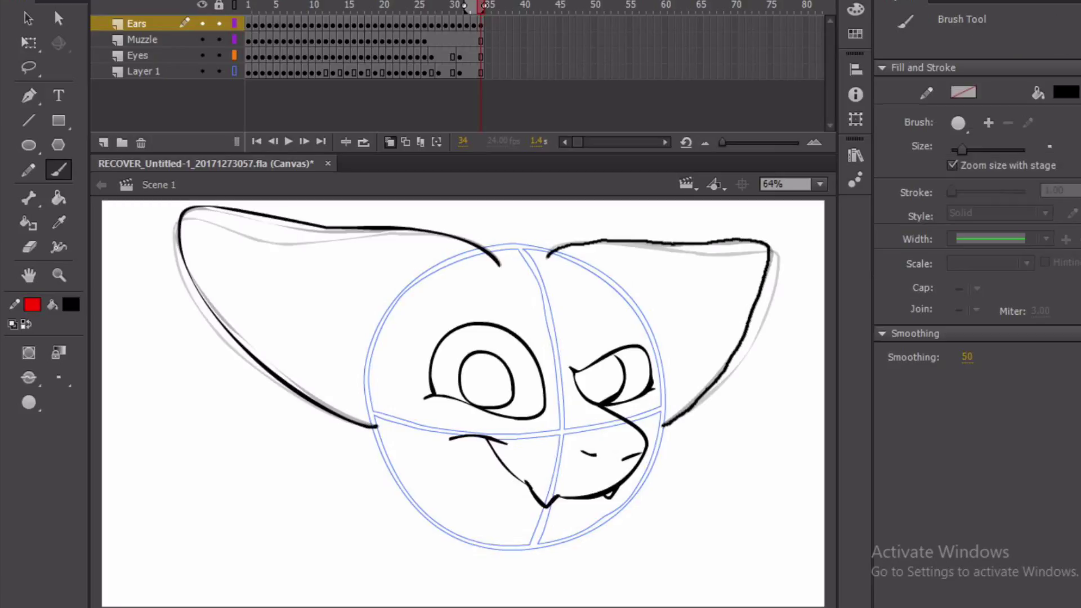
- Play back the animation from several frames to examine the ear motion
click(423, 7)
click(288, 142)
click(353, 7)
click(288, 142)
click(410, 7)
click(288, 142)
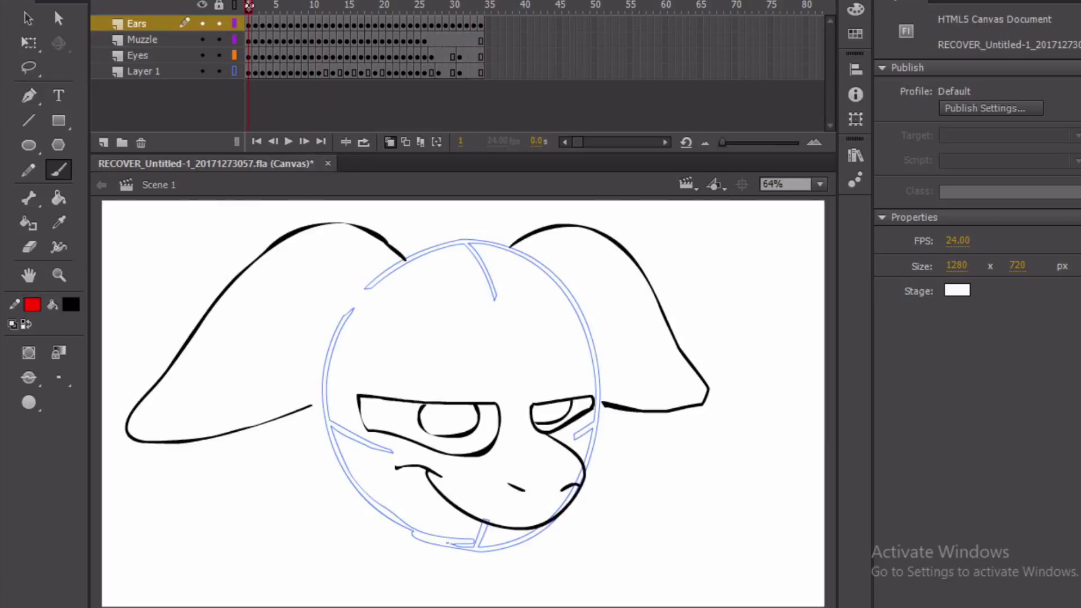
click(288, 142)
mouse_move(248, 5)
mouse_down()
mouse_move(374, 6)
mouse_move(248, 6)
mouse_up()
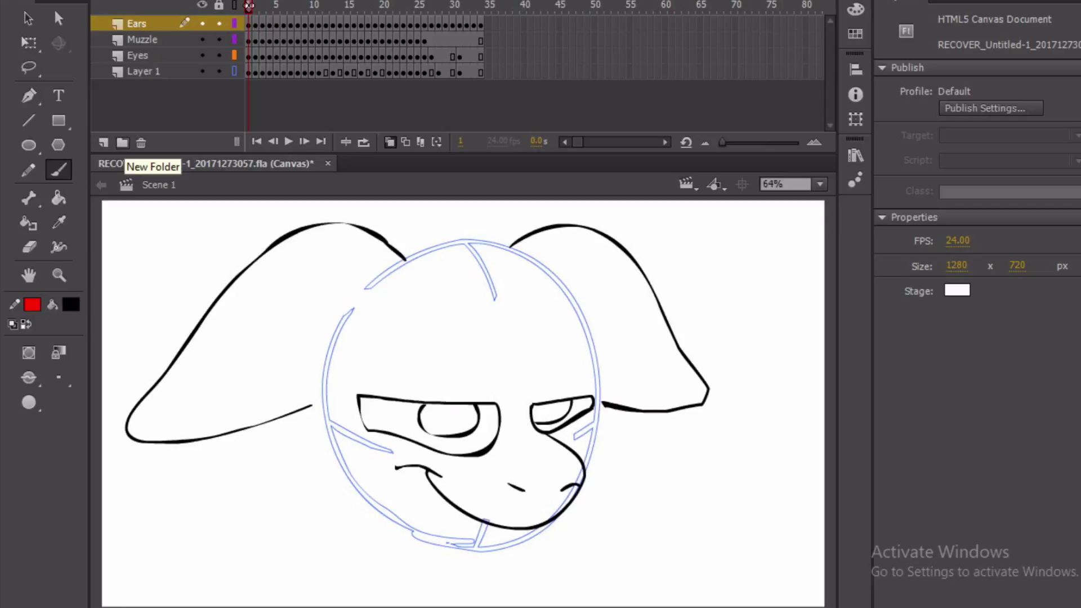
- Add a new layer above the Ears layer and select its first frame
click(122, 142)
key(ctrl+z)
click(104, 142)
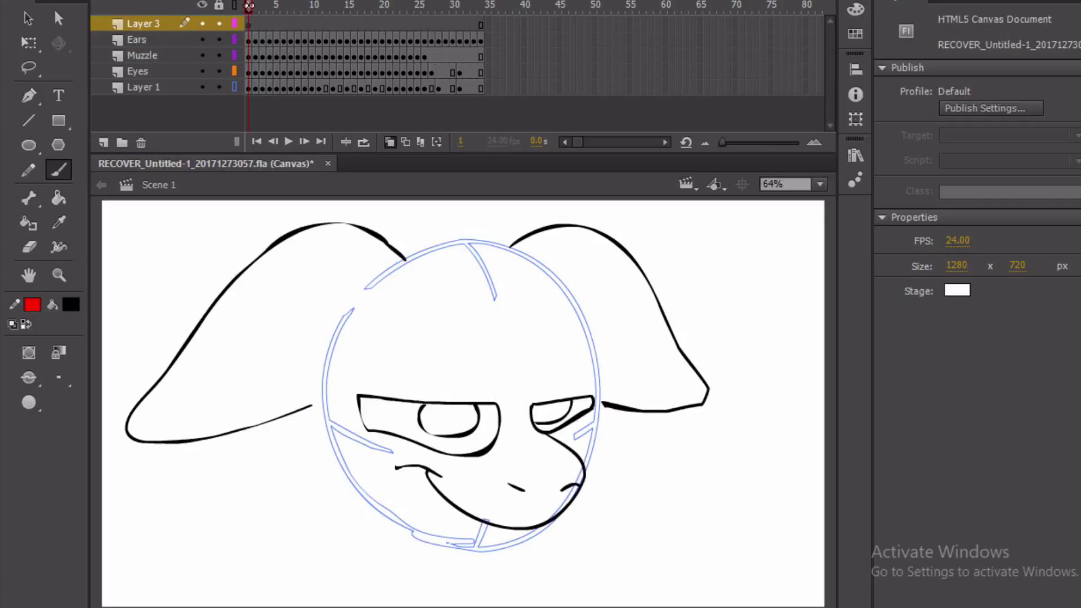
click(148, 24)
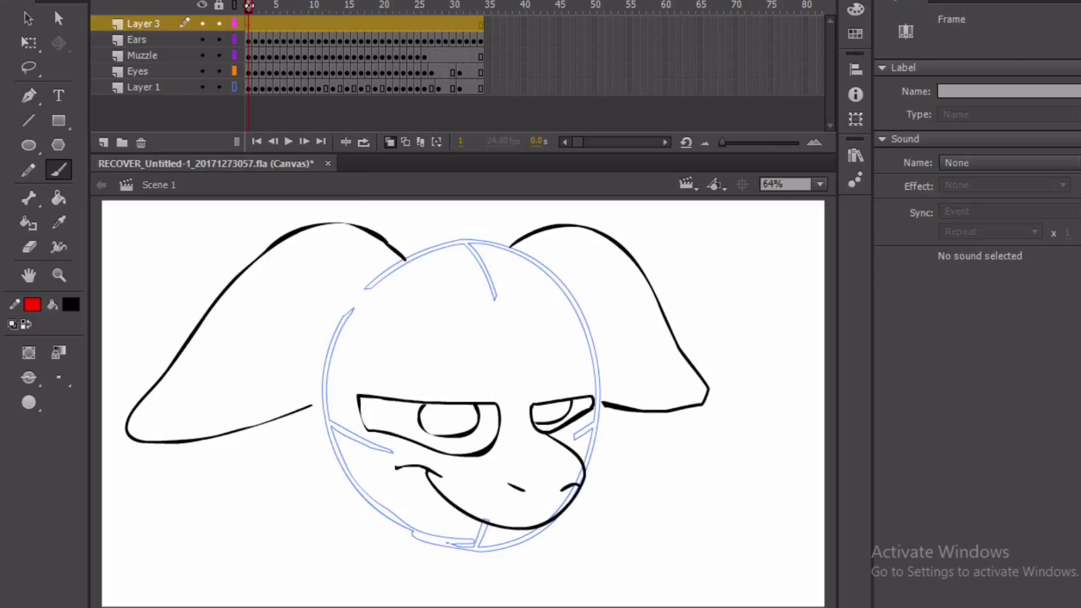
click(248, 5)
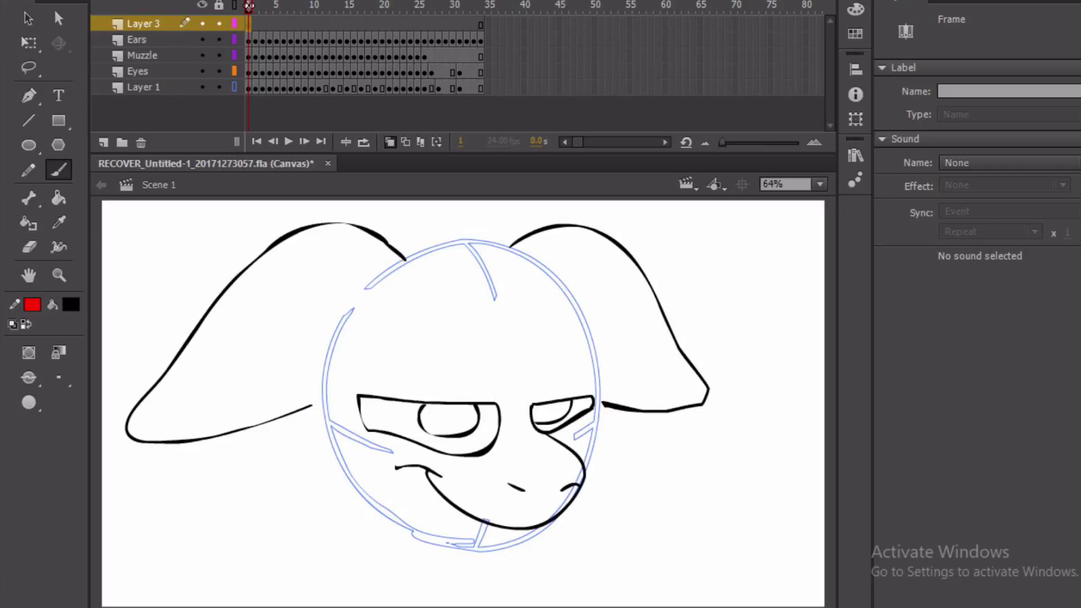
- Draw the cheeks, the jaw line and two rounded tufts on top of the head on frame 1 of Layer 3
click(334, 406)
mouse_move(311, 406)
mouse_down()
mouse_move(290, 457)
mouse_move(369, 520)
mouse_move(481, 543)
mouse_up()
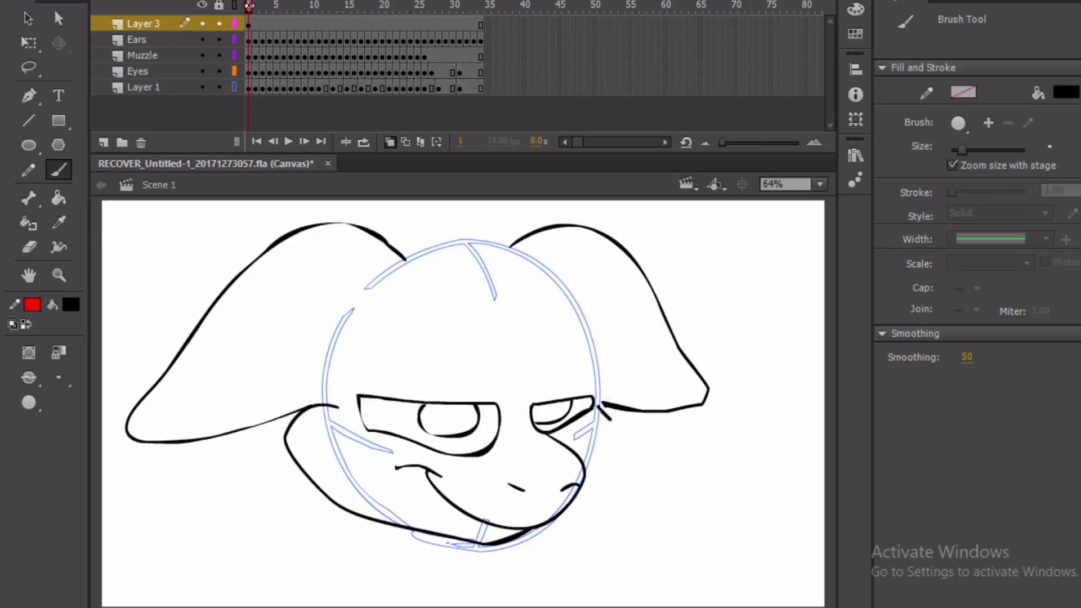
drag(615, 443, 585, 477)
mouse_move(351, 221)
mouse_down()
mouse_move(433, 228)
mouse_move(452, 261)
mouse_move(530, 213)
mouse_move(534, 230)
mouse_up()
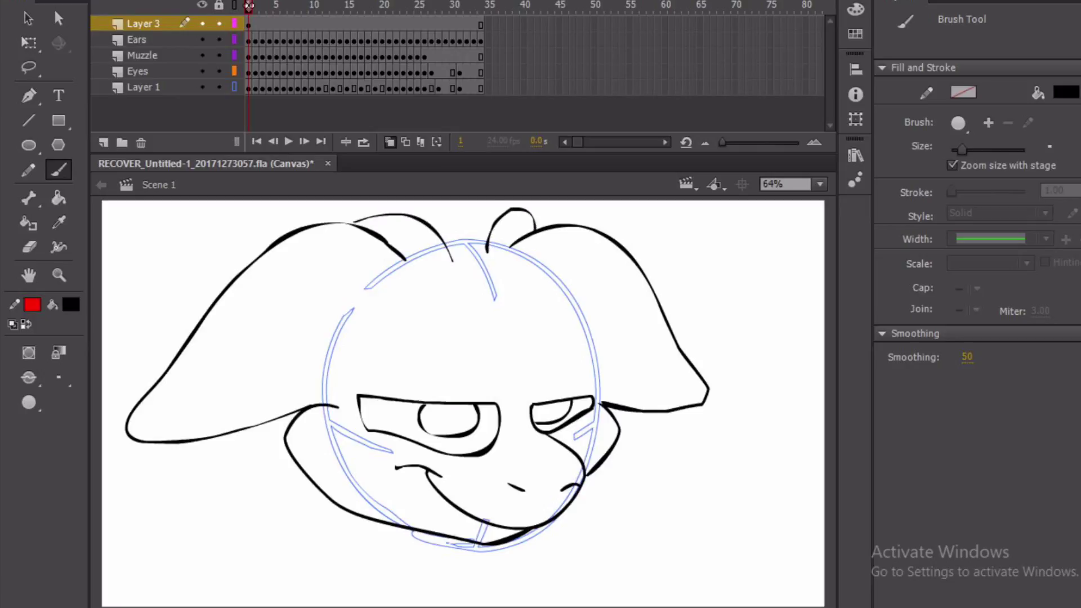
- Insert a blank keyframe at frame 2 of Layer 3 and draw the two head tufts, cheeks and jaw line
key(F7)
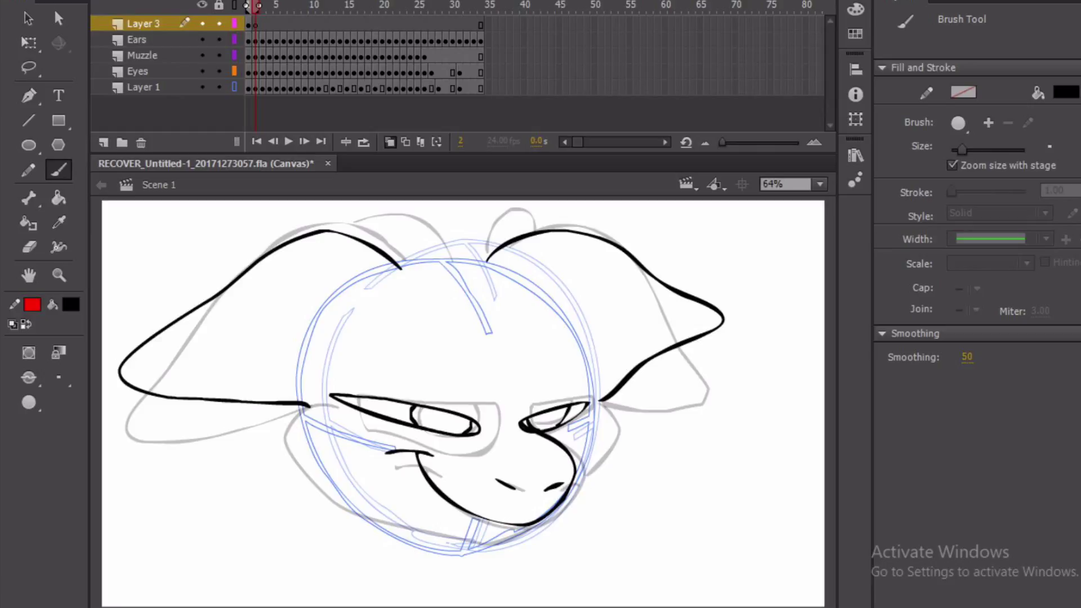
drag(337, 216, 407, 216)
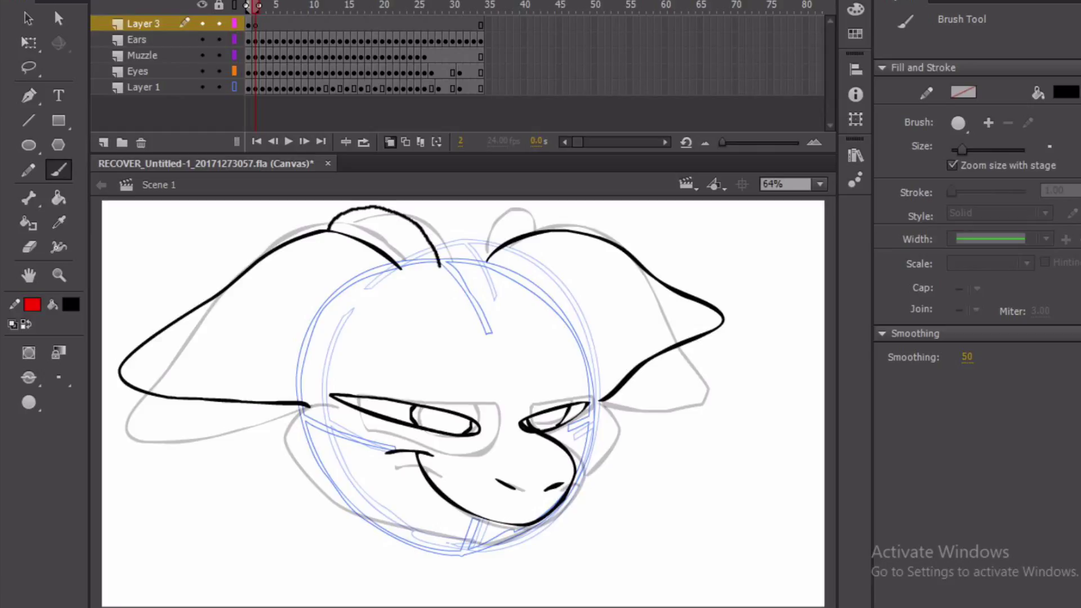
drag(477, 229, 469, 262)
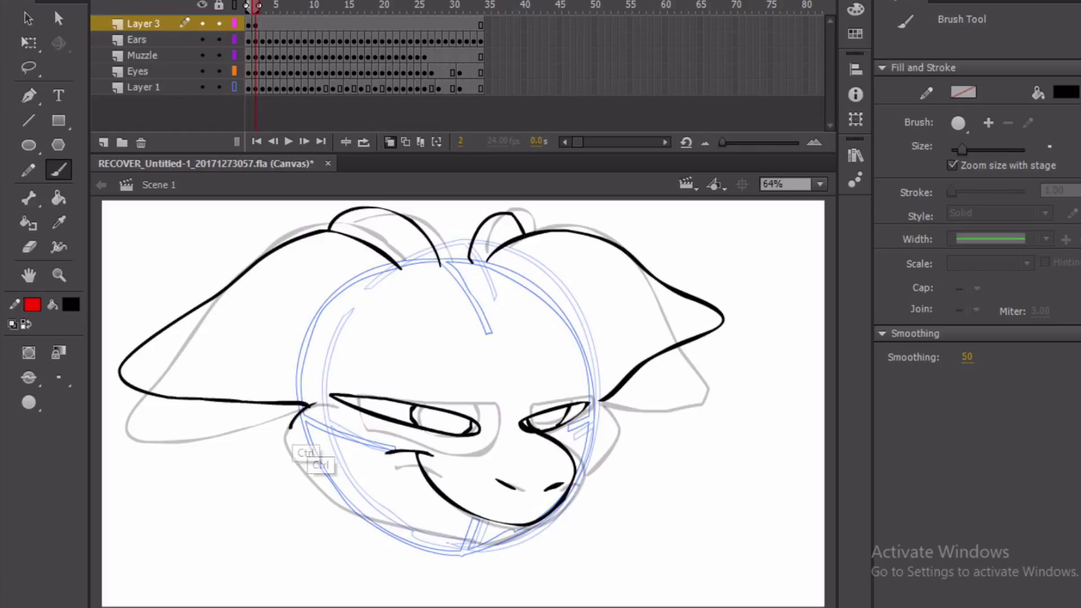
mouse_move(300, 405)
mouse_down()
mouse_move(310, 400)
mouse_move(284, 445)
mouse_up()
mouse_move(328, 484)
mouse_down()
mouse_move(487, 537)
mouse_move(517, 525)
mouse_up()
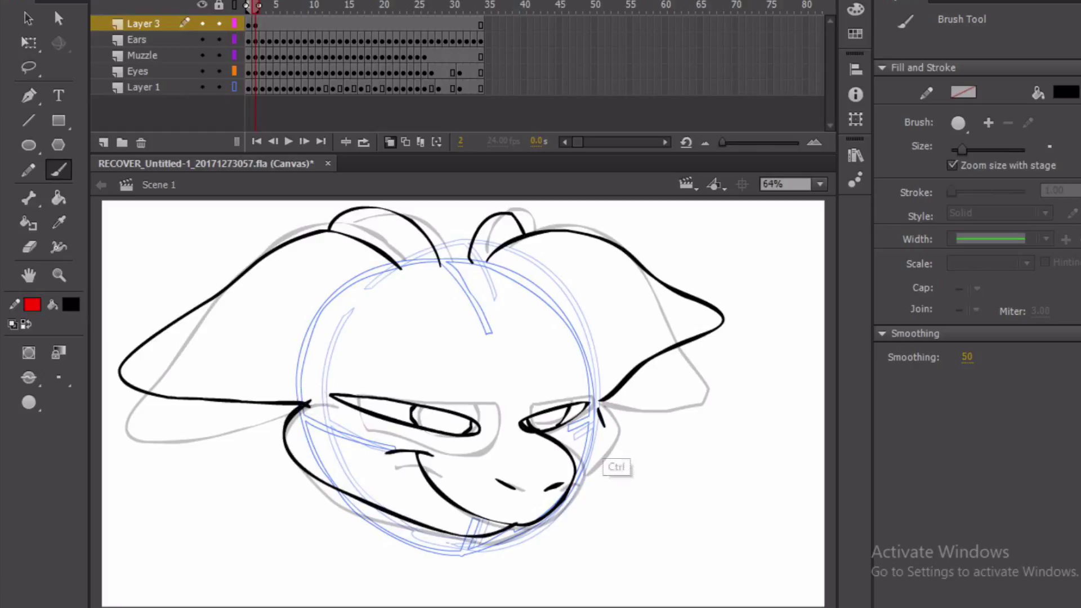
drag(603, 449, 576, 473)
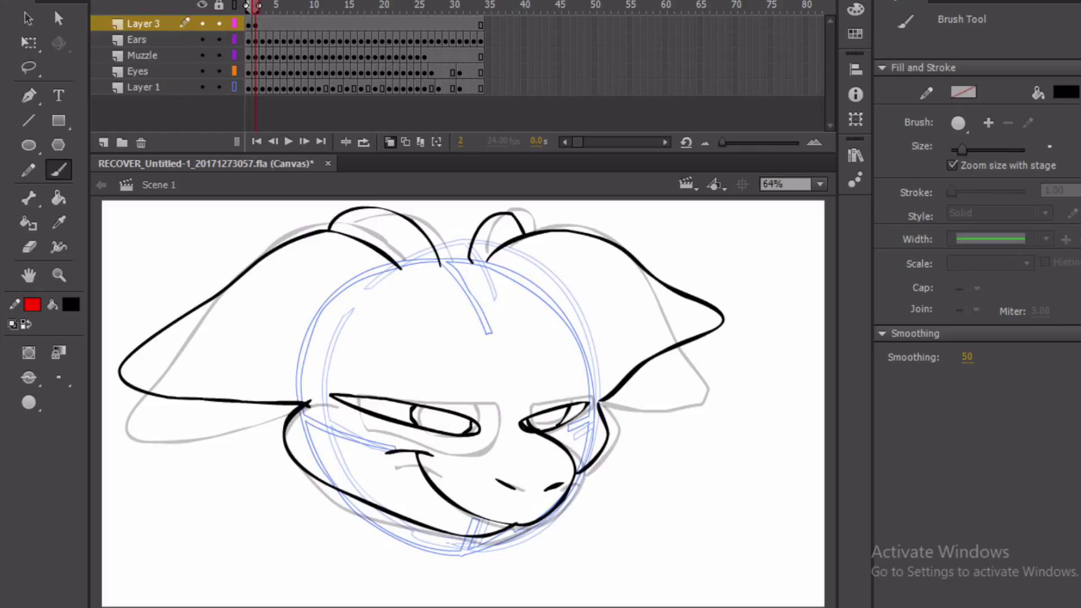
- Draw the front-facing cheek and jaw outline and both head tufts on frame 3 of Layer 3, and advance to frame 4
key(.)
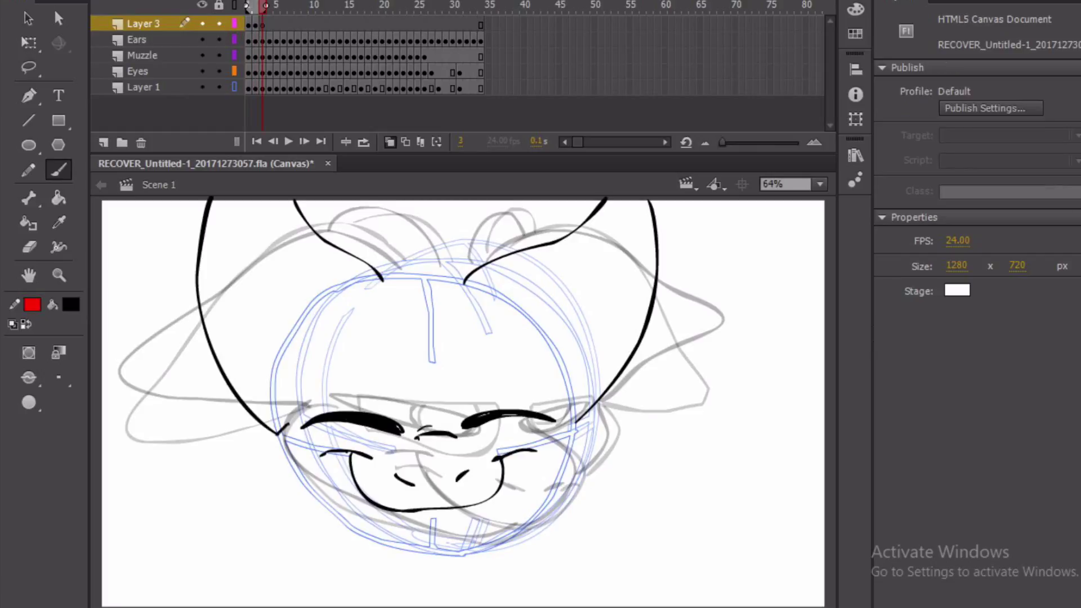
mouse_move(269, 469)
mouse_down()
mouse_move(344, 513)
mouse_move(434, 531)
mouse_move(590, 455)
mouse_up()
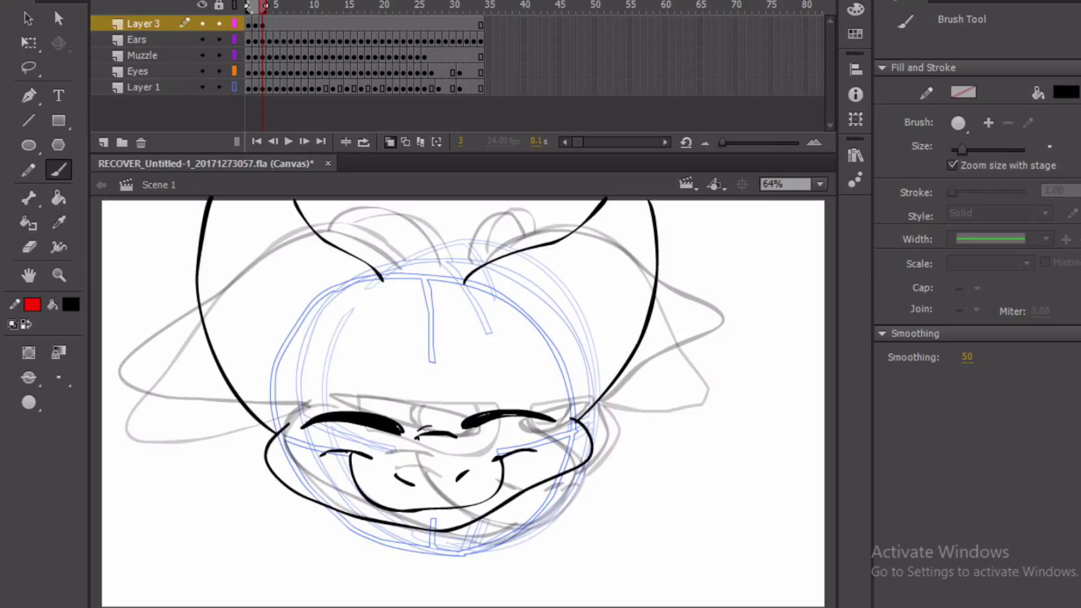
mouse_move(334, 246)
mouse_down()
mouse_move(366, 207)
mouse_move(404, 253)
mouse_move(404, 295)
mouse_move(442, 234)
mouse_move(496, 220)
mouse_move(505, 256)
mouse_up()
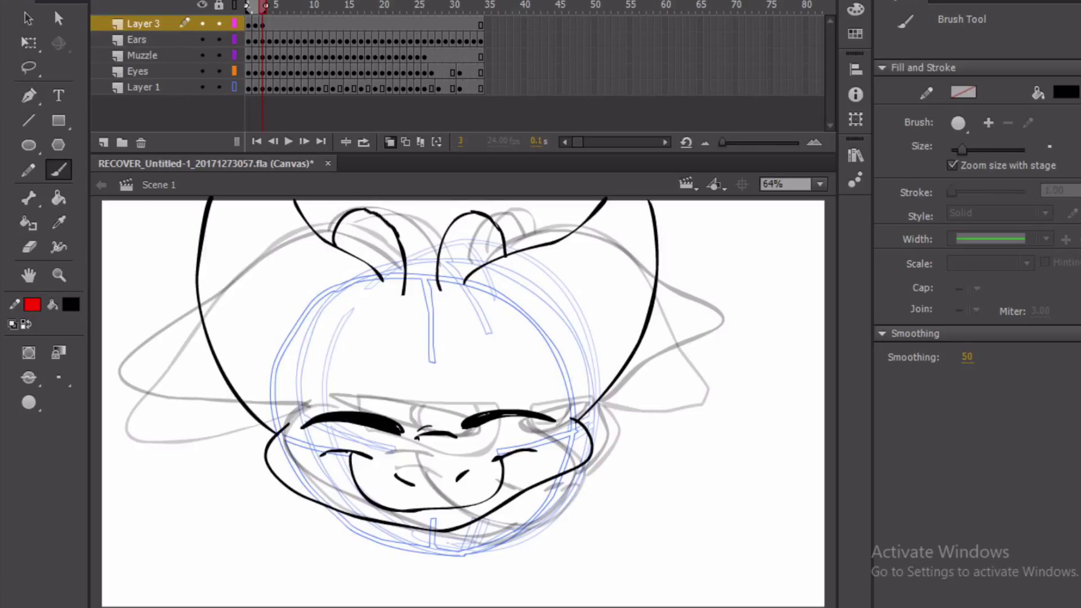
key(period)
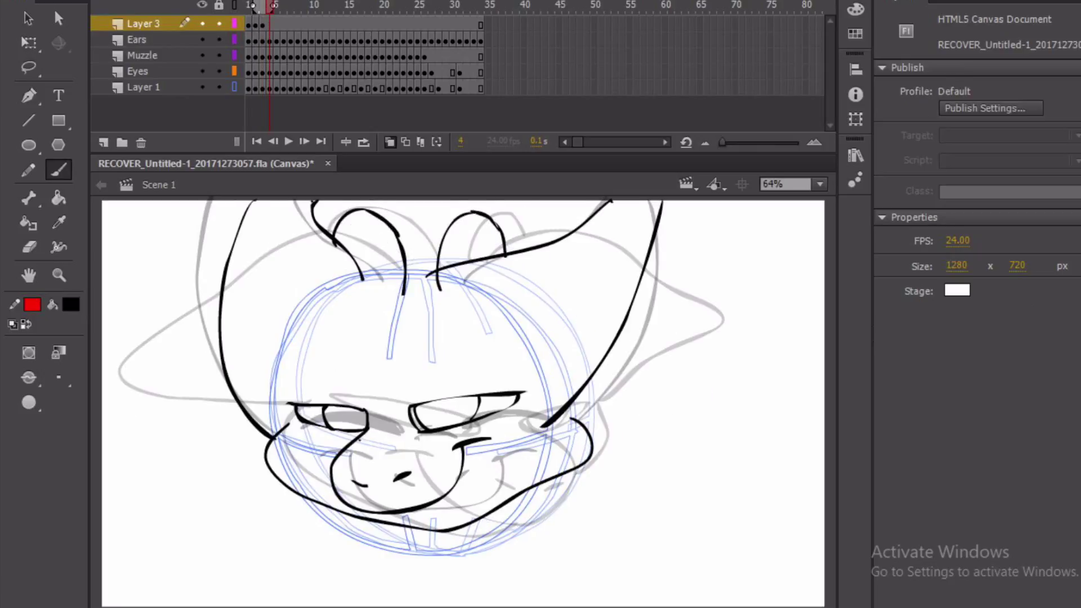
- Insert a blank keyframe at frame 4 of Layer 3 and draw both cheeks and the jaw line around the muzzle
key(F7)
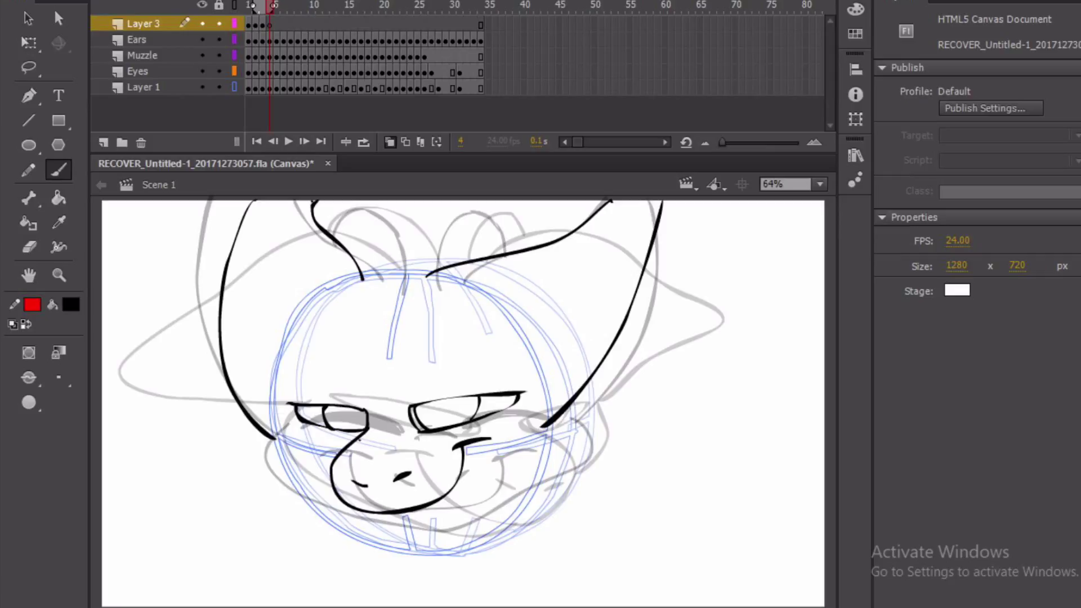
mouse_move(281, 474)
mouse_down()
mouse_move(345, 514)
mouse_move(432, 532)
mouse_move(515, 473)
mouse_move(549, 430)
mouse_up()
key(ctrl+z)
mouse_move(279, 433)
mouse_down()
mouse_move(270, 446)
mouse_move(299, 494)
mouse_move(432, 530)
mouse_move(520, 485)
mouse_move(550, 442)
mouse_move(540, 421)
mouse_up()
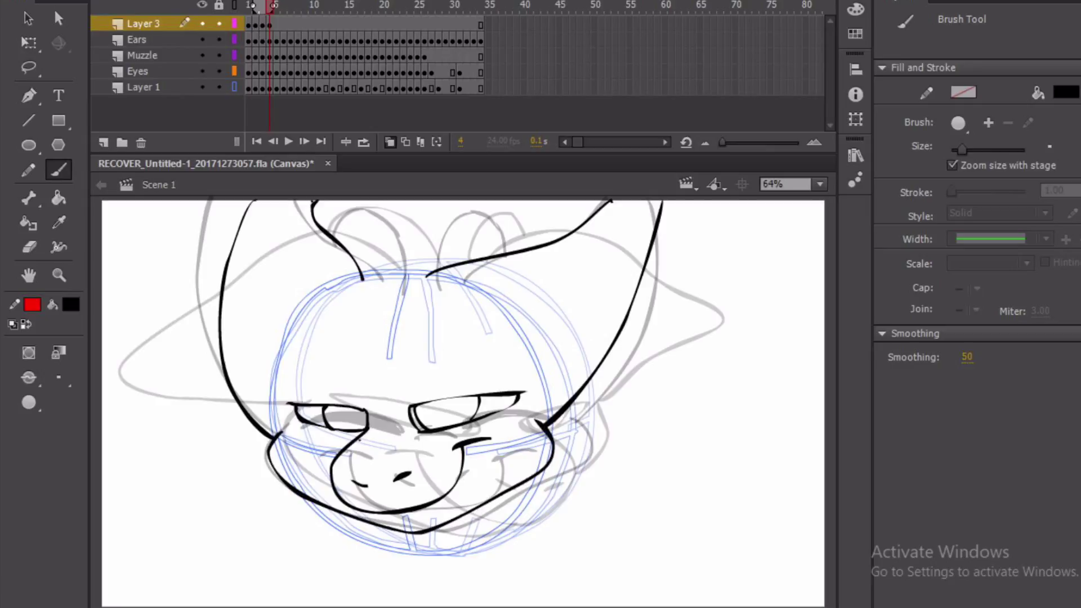
- Draw the two rounded head tufts on frame 4 and erase the inner ear line ends that overlap them
mouse_move(350, 287)
mouse_down()
mouse_move(365, 221)
mouse_move(392, 274)
mouse_up()
key(e)
click(202, 87)
drag(363, 279, 355, 259)
click(58, 168)
click(202, 87)
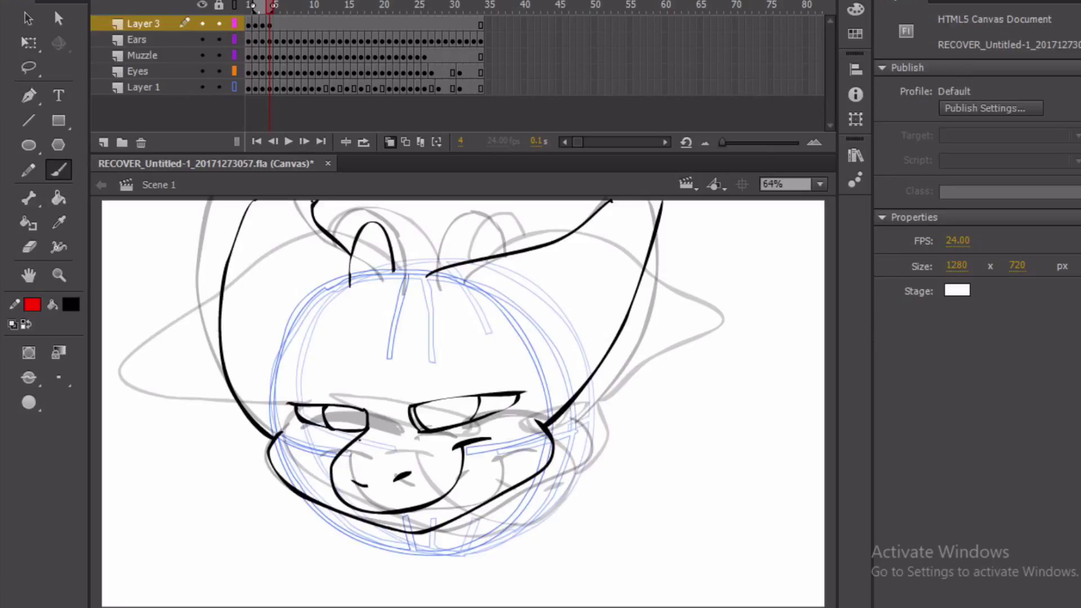
mouse_move(417, 289)
mouse_down()
mouse_move(409, 254)
mouse_move(433, 232)
mouse_move(477, 224)
mouse_move(493, 255)
mouse_up()
key(ctrl+z)
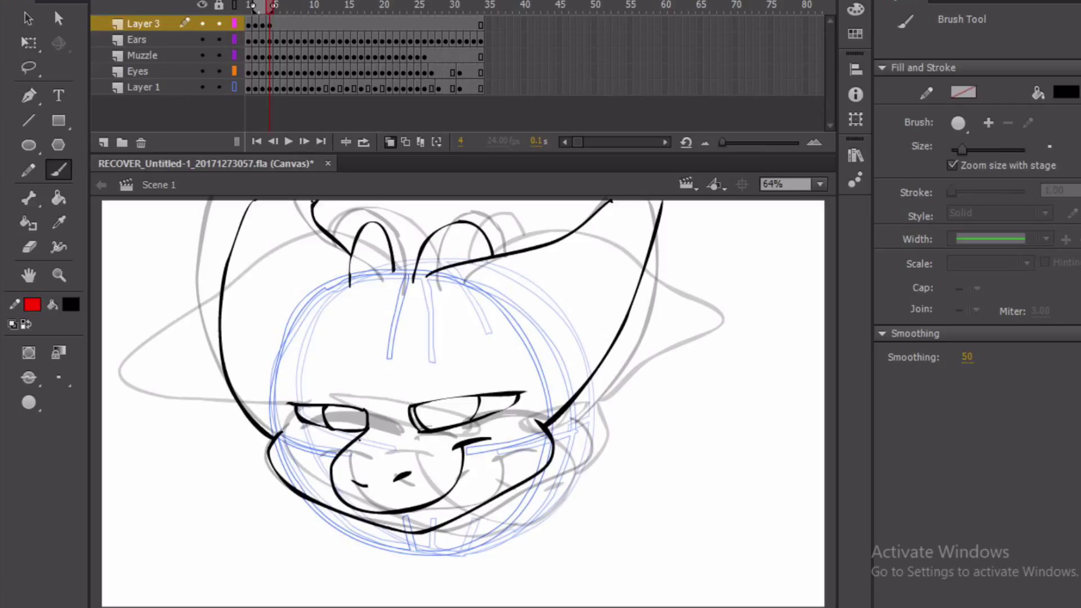
click(29, 247)
click(437, 274)
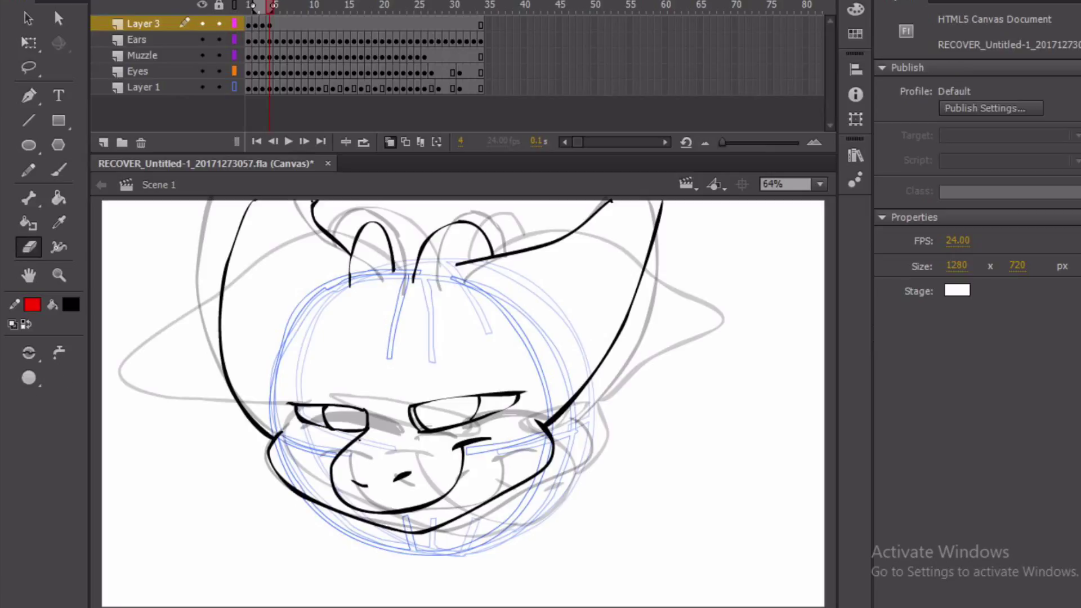
- Draw both cheeks, the jaw line and the larger head tuft on a blank keyframe at frame 5 of Layer 3
key(.)
key(b)
mouse_move(259, 421)
mouse_down()
mouse_move(249, 445)
mouse_move(262, 465)
mouse_up()
mouse_move(525, 420)
mouse_down()
mouse_move(539, 457)
mouse_move(473, 494)
mouse_move(369, 527)
mouse_move(332, 524)
mouse_up()
mouse_move(388, 280)
mouse_down()
mouse_move(442, 224)
mouse_move(484, 256)
mouse_up()
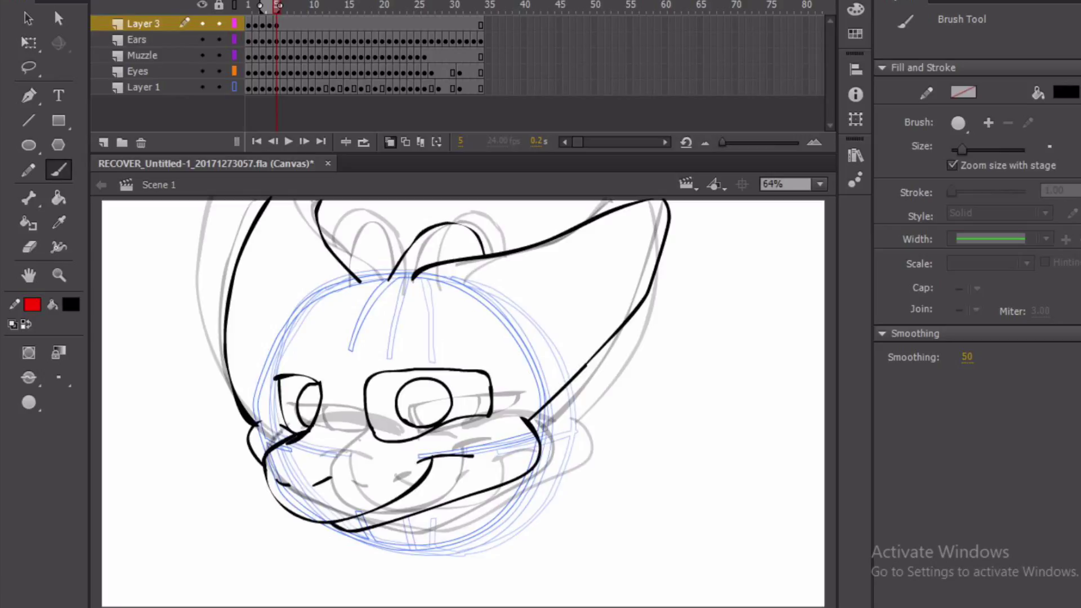
- Trim the ear line end on frame 5, draw the smaller head tuft and clean up where the larger tuft meets the ear
key(e)
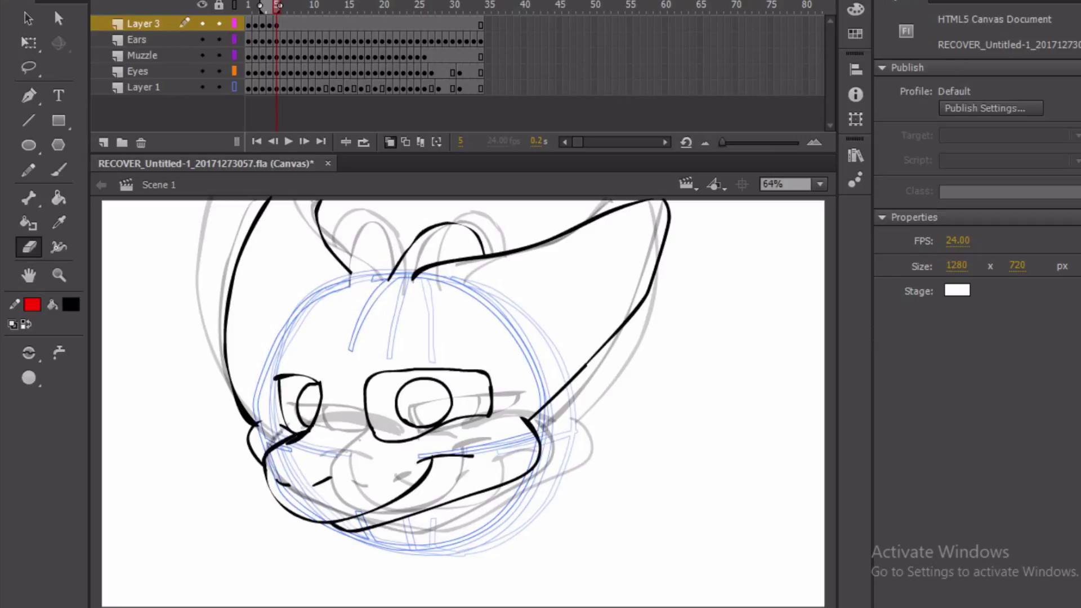
click(59, 170)
mouse_move(349, 287)
mouse_down()
mouse_move(366, 227)
mouse_move(384, 281)
mouse_up()
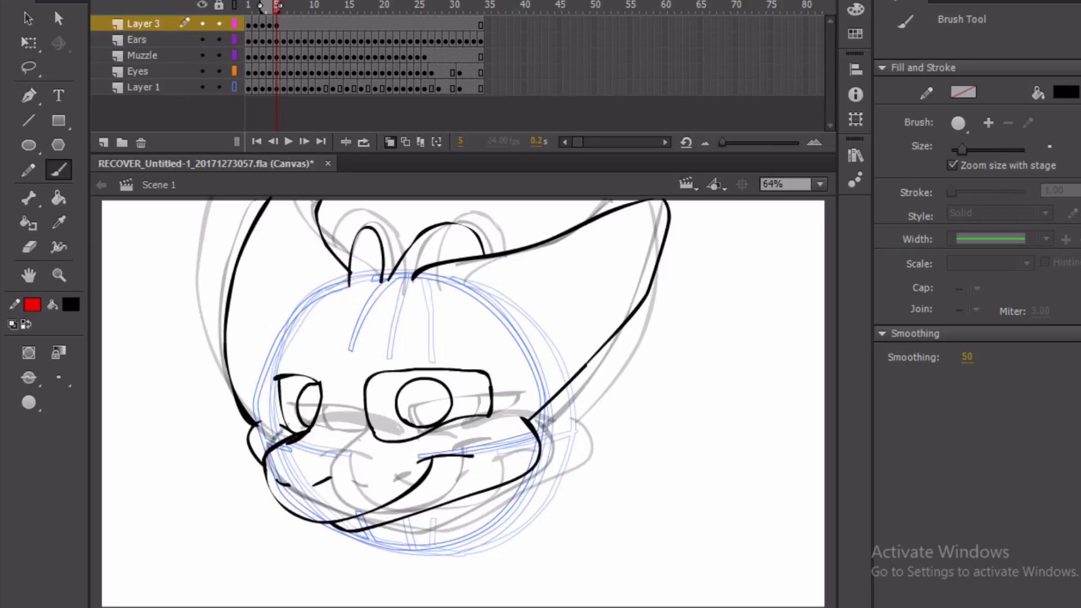
click(29, 247)
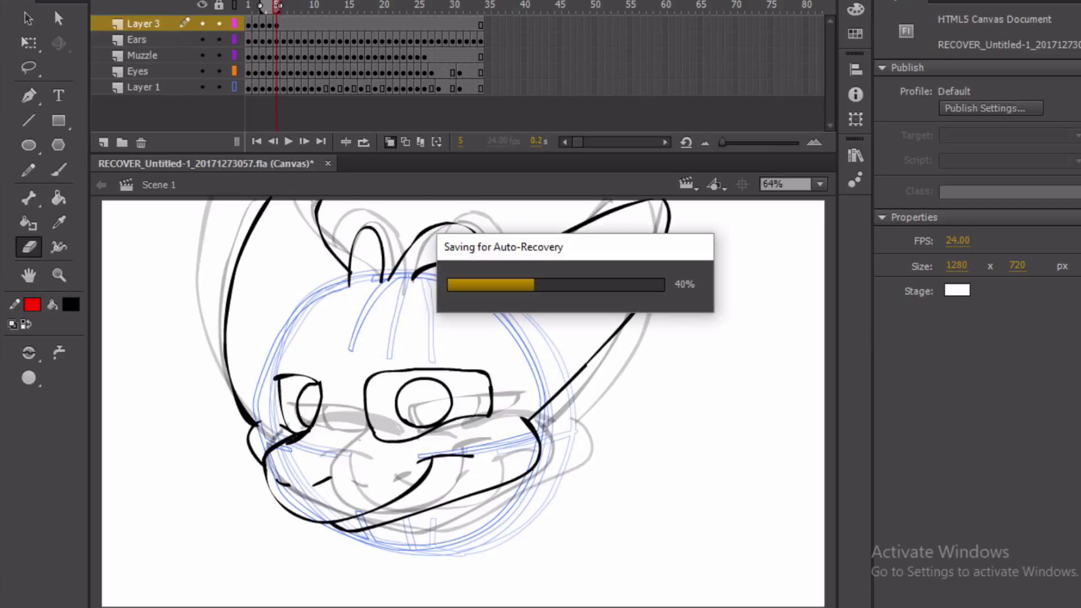
mouse_move(477, 232)
mouse_down()
mouse_move(486, 248)
mouse_move(460, 226)
mouse_move(494, 252)
mouse_up()
click(58, 169)
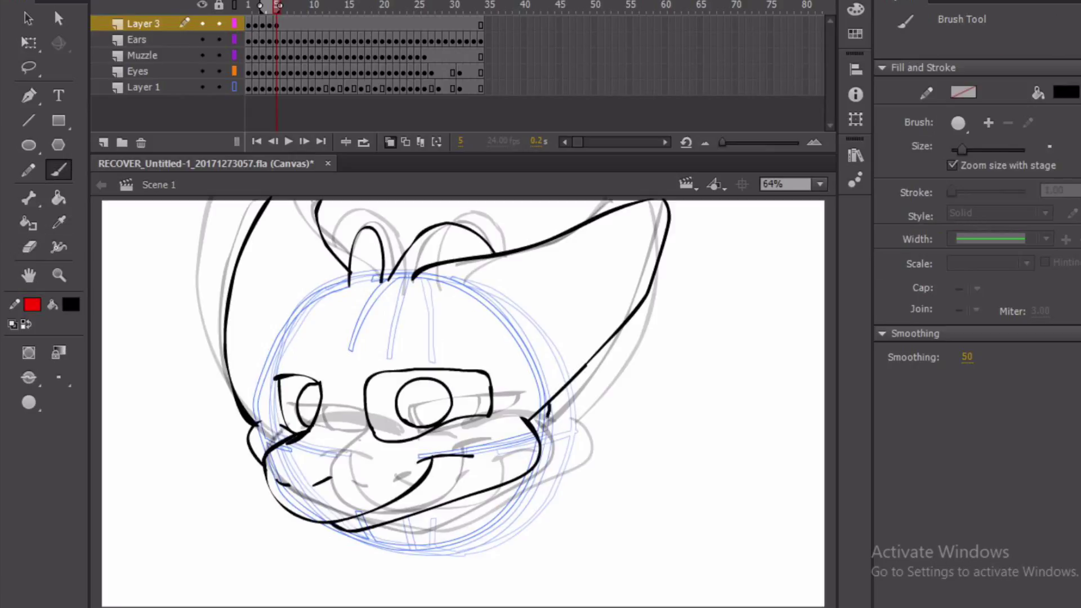
drag(535, 420, 543, 421)
key(ctrl+z)
- Advance Layer 3 to a blank keyframe at frame 6 and save the document
key(.)
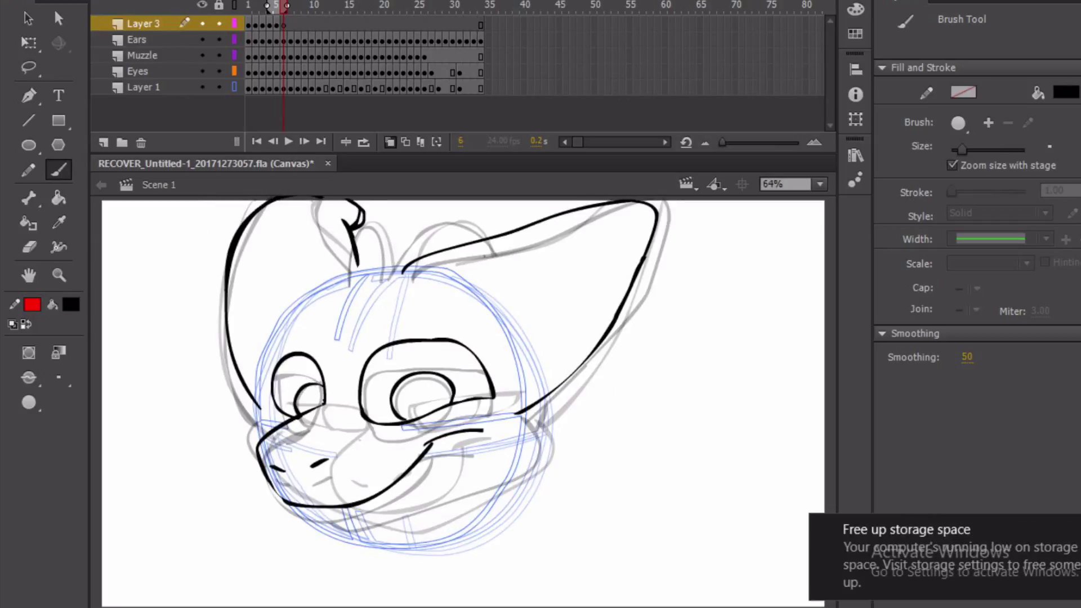
click(42, 0)
click(71, 128)
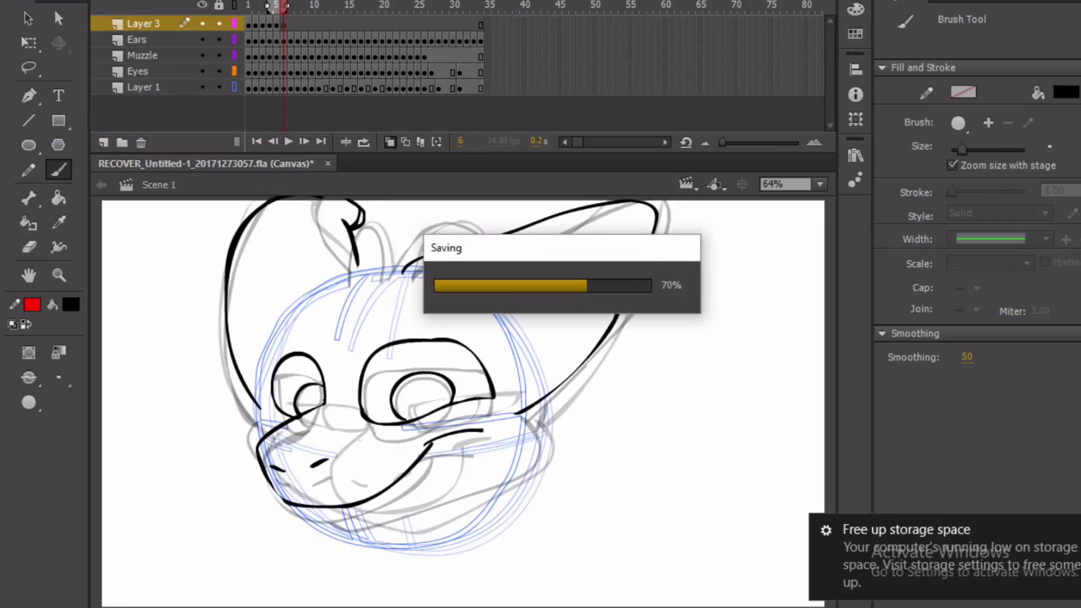
- Draw both cheeks, the jaw line and the larger head tuft on frame 6 of Layer 3
mouse_move(266, 403)
mouse_down()
mouse_move(249, 419)
mouse_move(256, 448)
mouse_up()
mouse_move(305, 510)
mouse_down()
mouse_move(352, 521)
mouse_move(515, 460)
mouse_move(526, 444)
mouse_move(508, 407)
mouse_up()
mouse_move(390, 277)
mouse_down()
mouse_move(440, 224)
mouse_move(480, 236)
mouse_up()
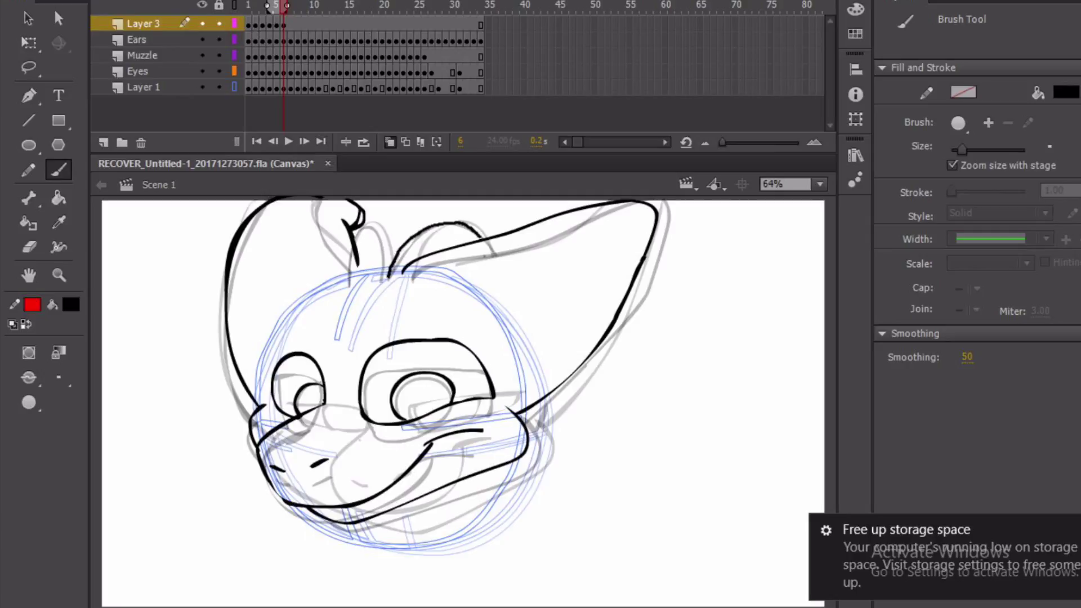
- Review the animation from frame 1, insert a blank keyframe at frame 7 of Layer 3 and return to that frame
click(248, 6)
drag(248, 5, 275, 5)
key(F7)
click(288, 141)
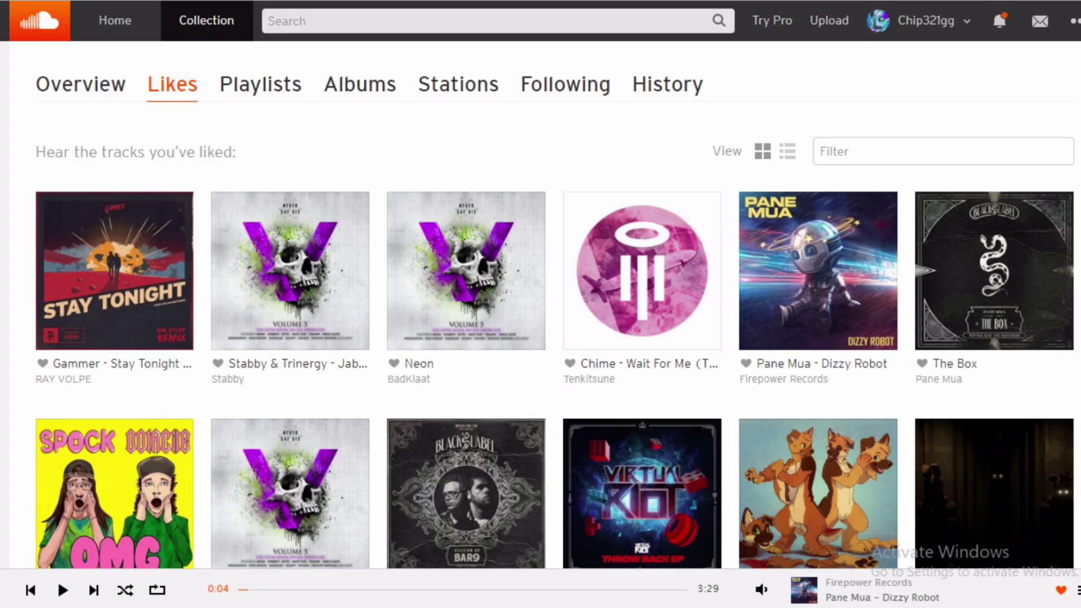
click(817, 271)
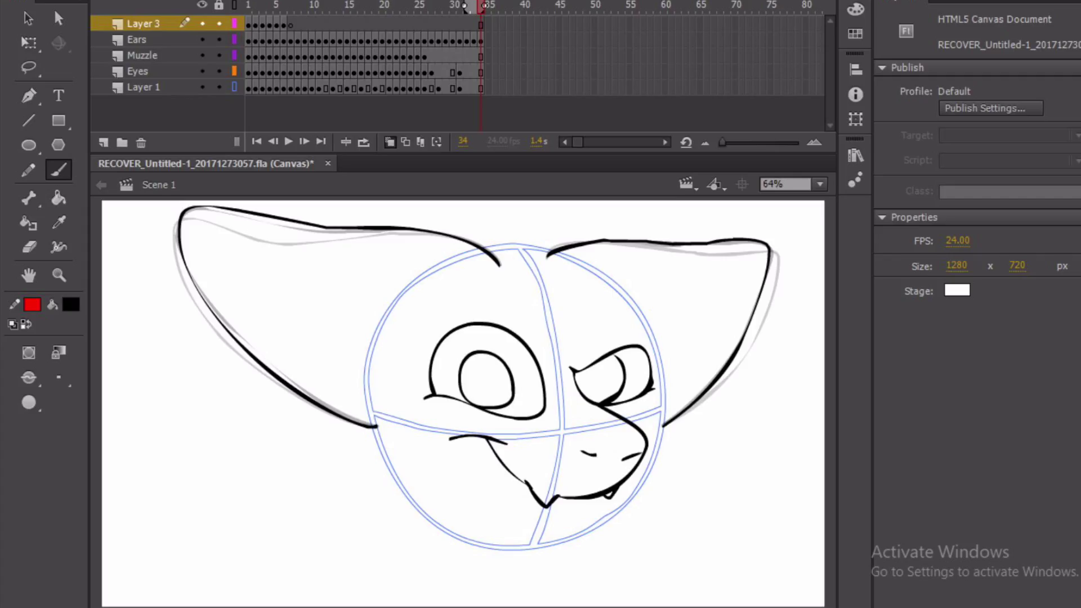
mouse_move(464, 7)
mouse_down()
mouse_move(248, 5)
mouse_move(275, 6)
mouse_up()
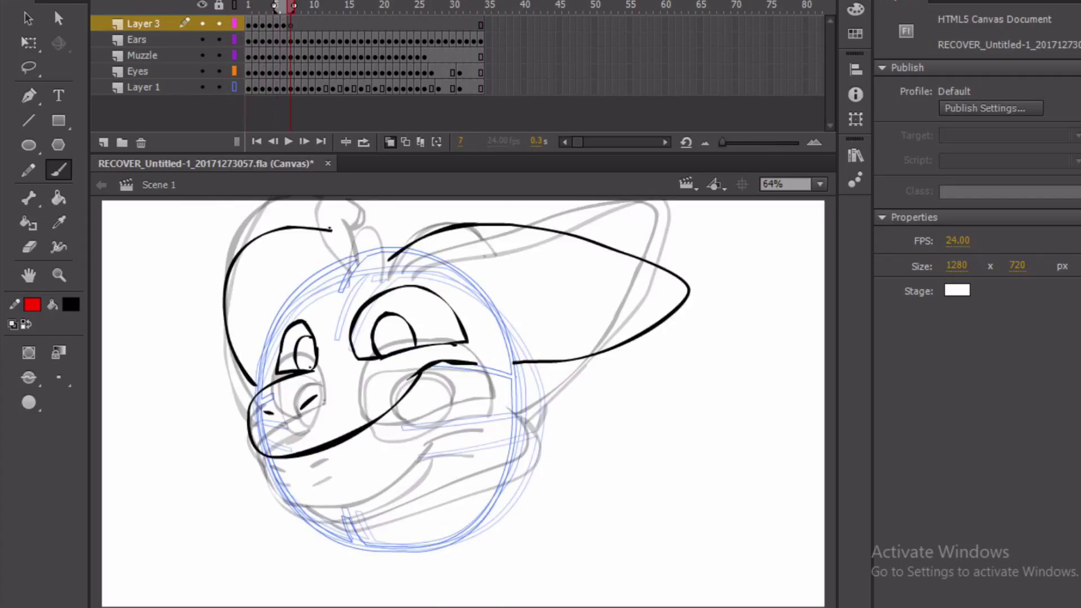
- Draw the jaw line and both cheeks on frame 7, redoing strokes that do not fit
mouse_move(506, 360)
mouse_down()
mouse_move(532, 389)
mouse_move(522, 408)
mouse_move(486, 428)
mouse_move(331, 483)
mouse_move(280, 457)
mouse_up()
drag(361, 473, 414, 455)
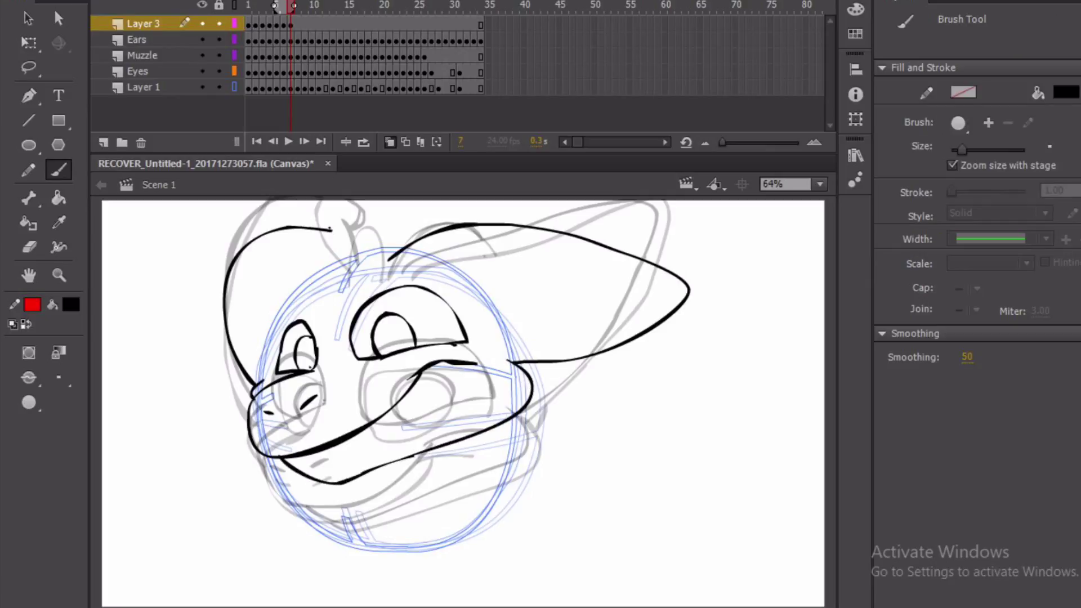
key(ctrl+z)
drag(255, 383, 247, 413)
key(ctrl+z)
- Draw the two head tufts between the ears on frame 7 of Layer 3
mouse_move(367, 263)
mouse_down()
mouse_move(417, 222)
mouse_move(451, 222)
mouse_up()
key(ctrl+z)
mouse_move(362, 256)
mouse_down()
mouse_move(423, 217)
mouse_move(450, 225)
mouse_up()
mouse_move(322, 228)
mouse_down()
mouse_move(350, 239)
mouse_move(352, 264)
mouse_up()
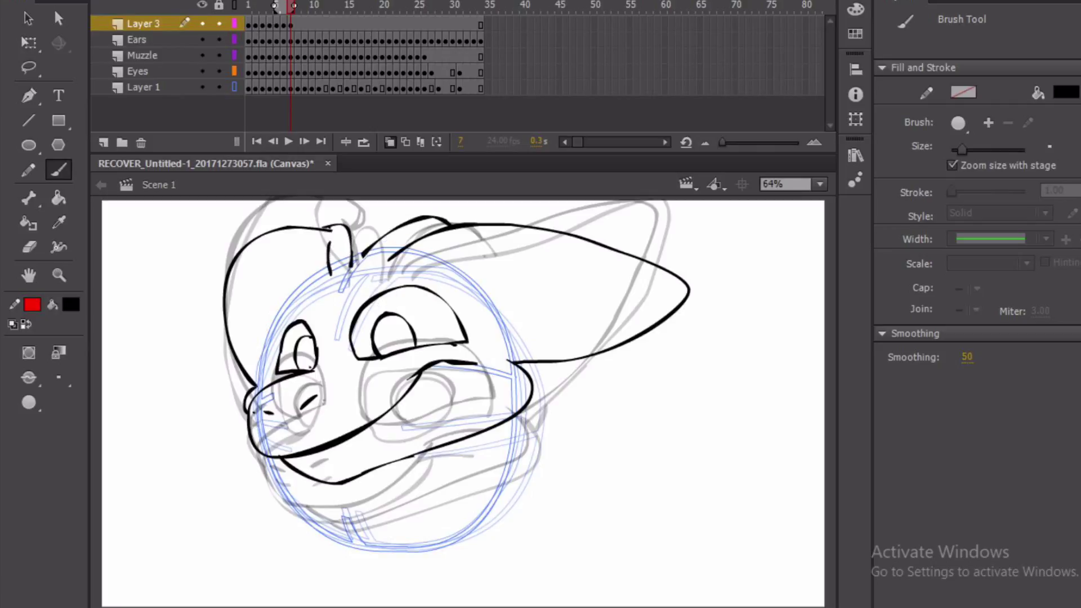
- Draw the near cheek and the short chin line below the mouth on frame 8 of Layer 3, redoing unsatisfactory strokes
key(period)
mouse_move(485, 340)
mouse_down()
mouse_move(487, 384)
mouse_move(375, 461)
mouse_up()
key(ctrl+z)
mouse_move(484, 345)
mouse_down()
mouse_move(499, 388)
mouse_move(493, 361)
mouse_move(509, 385)
mouse_move(504, 401)
mouse_move(428, 457)
mouse_up()
key(ctrl+z)
drag(268, 451, 331, 483)
key(ctrl+z)
drag(459, 433, 466, 522)
key(ctrl+z)
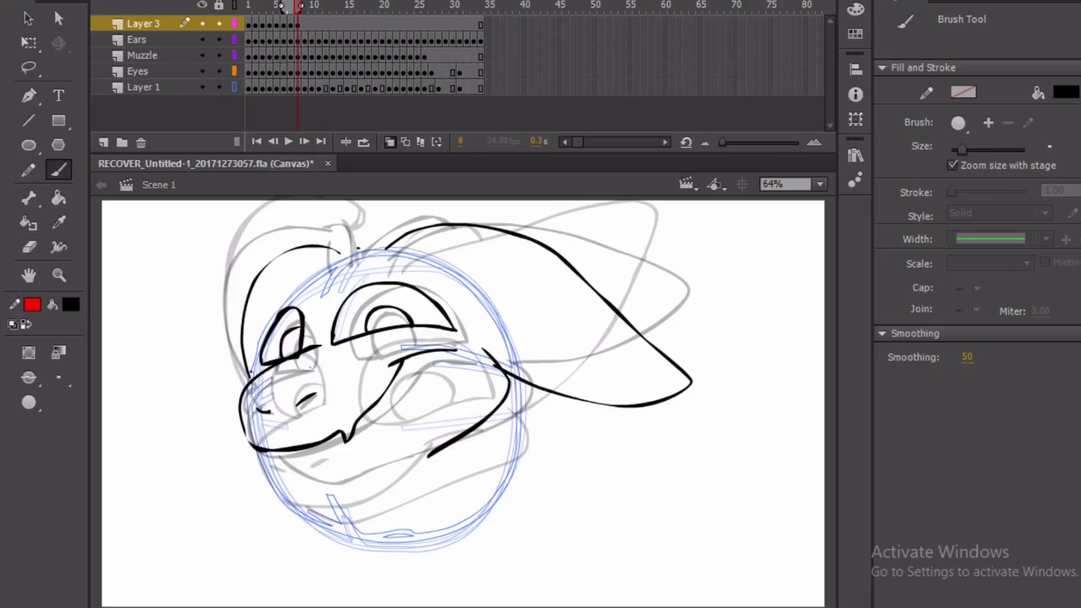
- Draw the large and small head tufts at the ear bases on frame 8 of Layer 3
key(ctrl+t)
key(ctrl+t)
mouse_move(358, 261)
mouse_down()
mouse_move(394, 219)
mouse_move(441, 226)
mouse_up()
mouse_move(317, 248)
mouse_down()
mouse_move(338, 232)
mouse_move(359, 261)
mouse_move(341, 268)
mouse_move(346, 247)
mouse_move(347, 266)
mouse_up()
key(ctrl+z)
key(ctrl+z)
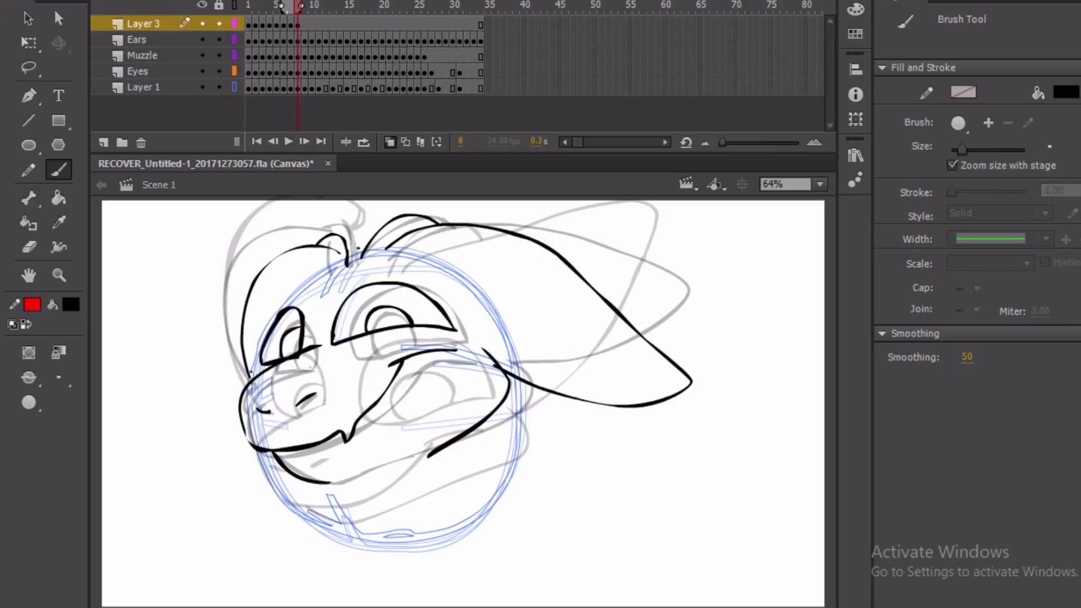
- Draw both cheeks and the chin line below the mouth on a blank keyframe at frame 9 of Layer 3
key(.)
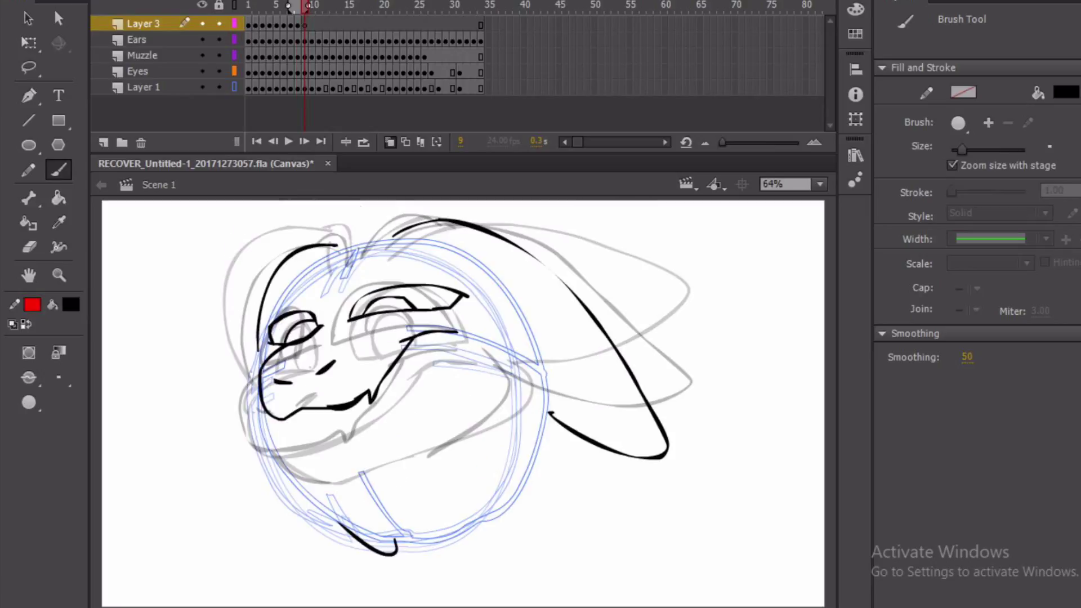
mouse_move(496, 325)
mouse_down()
mouse_move(528, 368)
mouse_move(475, 420)
mouse_up()
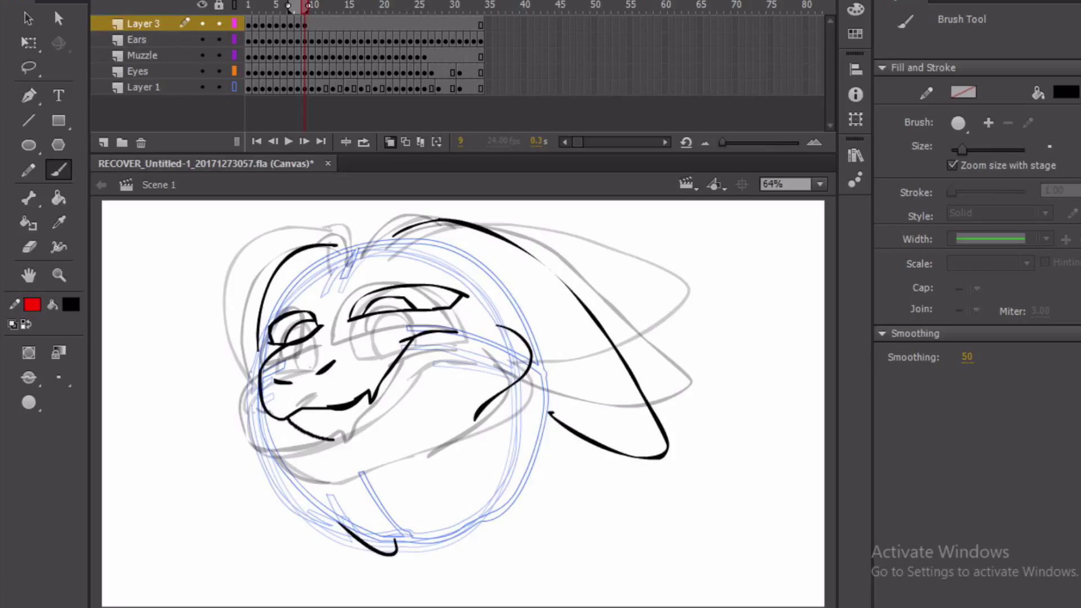
drag(349, 440, 355, 439)
drag(265, 345, 261, 385)
- Draw both cheeks curving down into the neck and two low head tufts on frame 10 of Layer 3
key(period)
mouse_move(517, 312)
mouse_down()
mouse_move(540, 333)
mouse_move(501, 470)
mouse_up()
mouse_move(279, 338)
mouse_down()
mouse_move(288, 381)
mouse_move(346, 425)
mouse_move(378, 481)
mouse_up()
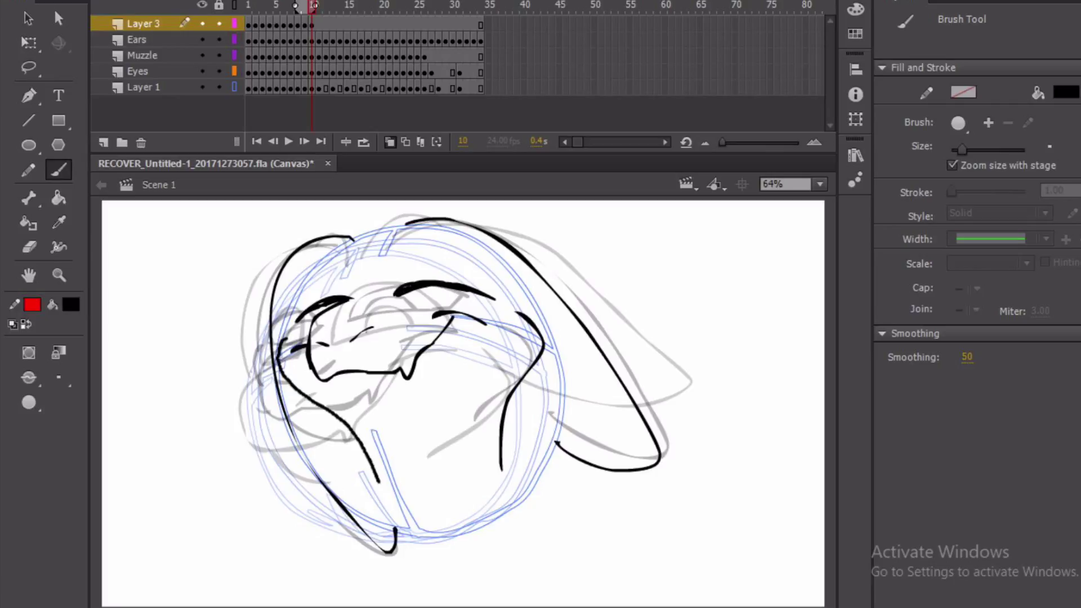
mouse_move(385, 230)
mouse_down()
mouse_move(413, 215)
mouse_move(430, 219)
mouse_up()
mouse_move(327, 236)
mouse_down()
mouse_move(349, 224)
mouse_move(368, 239)
mouse_up()
- Insert a blank keyframe at frame 11 of Layer 3 and draw both cheeks curving down into the neck
key(F7)
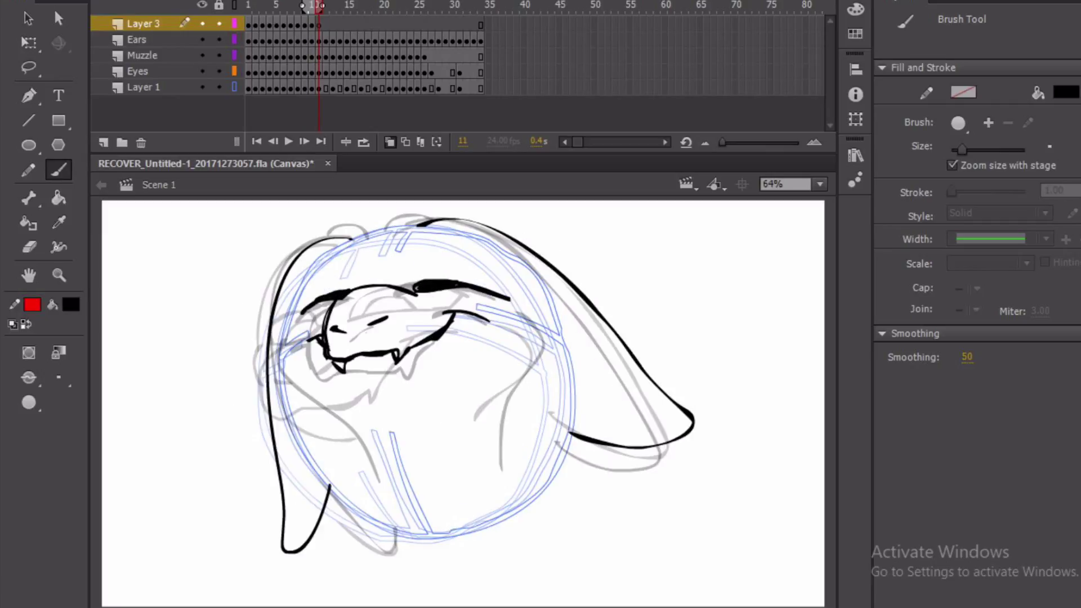
mouse_move(517, 312)
mouse_down()
mouse_move(535, 328)
mouse_move(542, 361)
mouse_move(519, 399)
mouse_move(508, 472)
mouse_up()
key(ctrl+z)
mouse_move(518, 313)
mouse_down()
mouse_move(536, 353)
mouse_move(503, 391)
mouse_move(490, 469)
mouse_up()
mouse_move(305, 326)
mouse_down()
mouse_move(284, 357)
mouse_move(288, 335)
mouse_move(297, 386)
mouse_move(346, 418)
mouse_move(378, 483)
mouse_up()
key(ctrl+z)
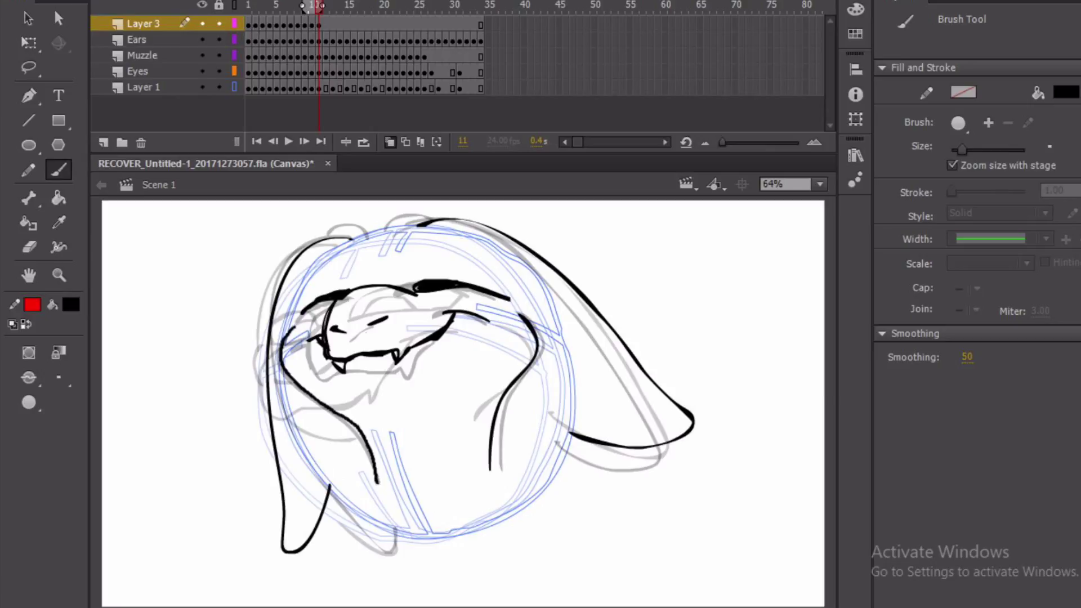
- Draw the low head tufts beside the ear bases on frame 11 of Layer 3
drag(401, 231, 438, 217)
key(ctrl+z)
drag(331, 236, 373, 237)
- Insert a blank keyframe at frame 12 of Layer 3 and draw both cheek-to-neck lines
key(period)
key(F7)
mouse_move(529, 316)
mouse_down()
mouse_move(533, 363)
mouse_move(500, 470)
mouse_up()
mouse_move(298, 330)
mouse_down()
mouse_move(282, 340)
mouse_move(310, 389)
mouse_move(364, 420)
mouse_move(376, 464)
mouse_move(281, 349)
mouse_move(376, 486)
mouse_up()
key(ctrl+z)
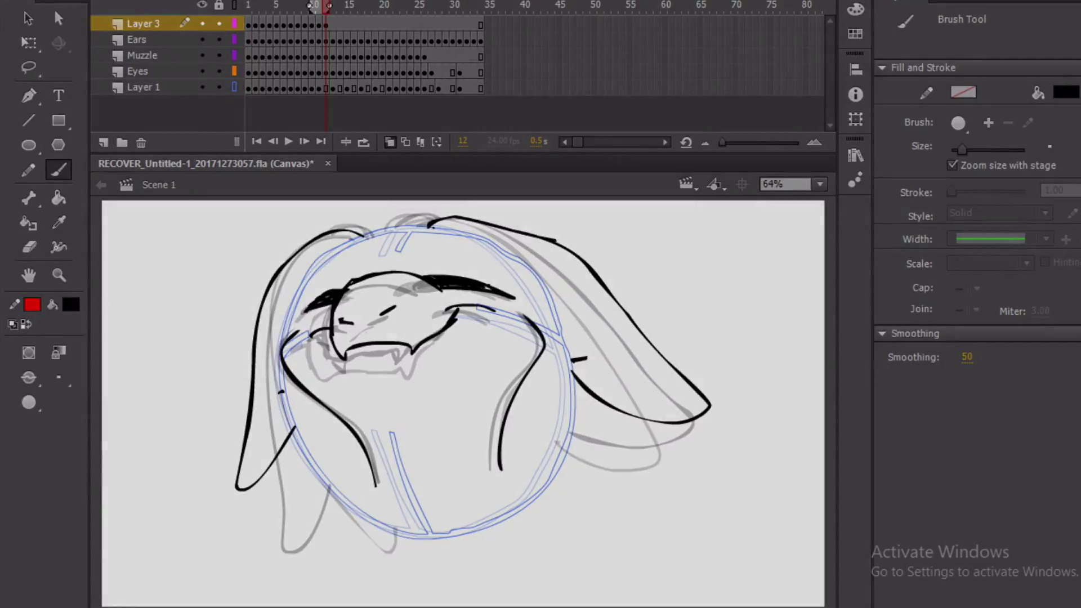
- Insert a blank keyframe at frame 13 of Layer 3 and scrub through the earlier frames to review the motion
key(F7)
click(255, 5)
mouse_move(254, 5)
mouse_down()
mouse_move(333, 6)
mouse_move(298, 6)
mouse_up()
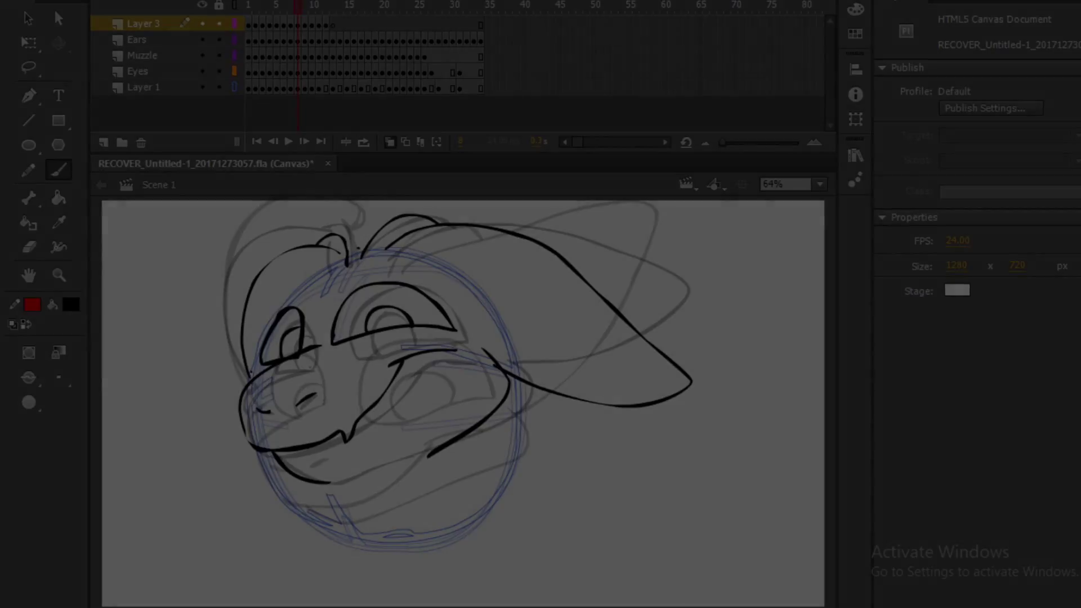